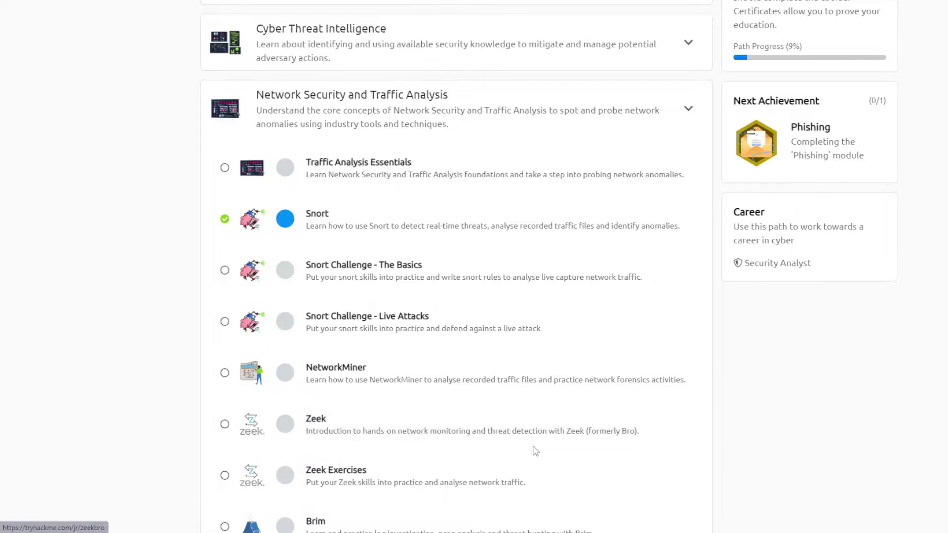
Open the NetworkMiner room and mark Task 1 as completed
scroll(533, 449, "down", 1)
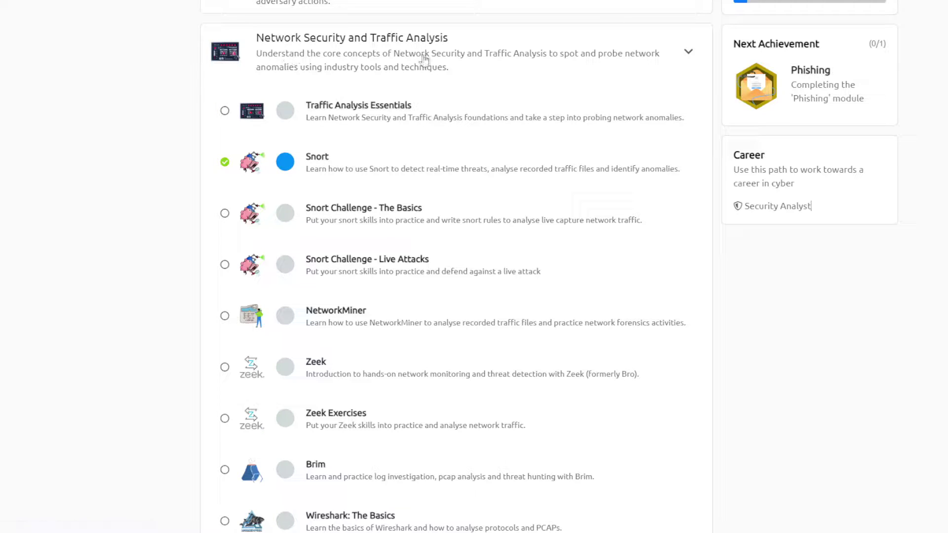
left_click(339, 316)
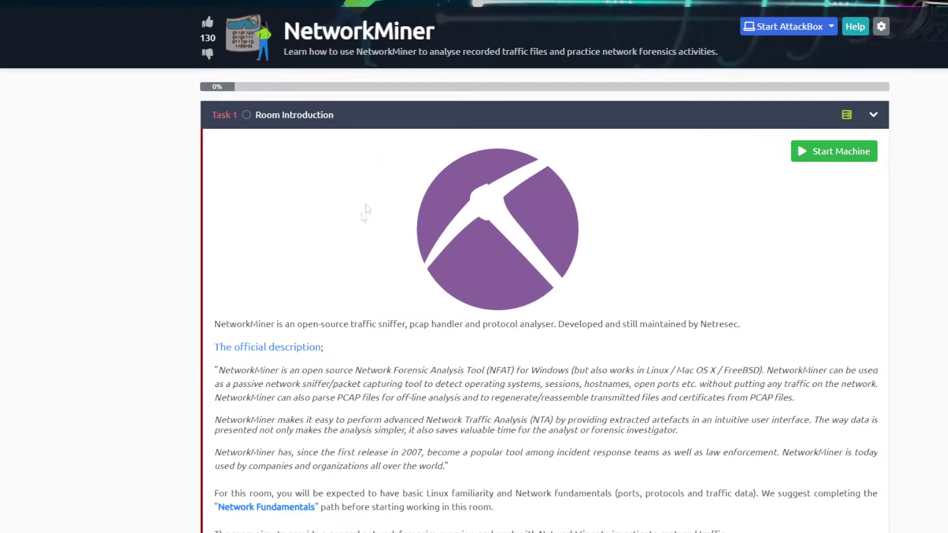
scroll(400, 261, "down", 1)
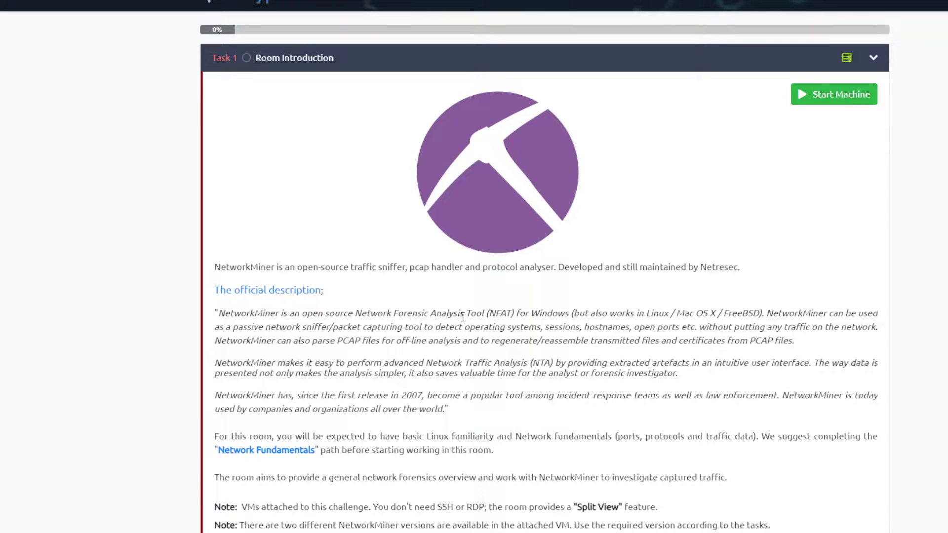
scroll(462, 317, "down", 5)
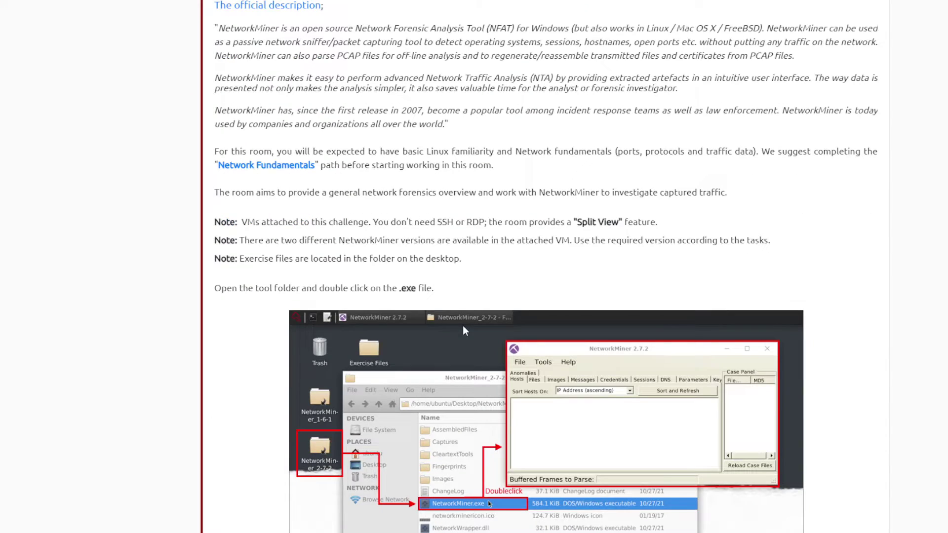
scroll(464, 330, "down", 4)
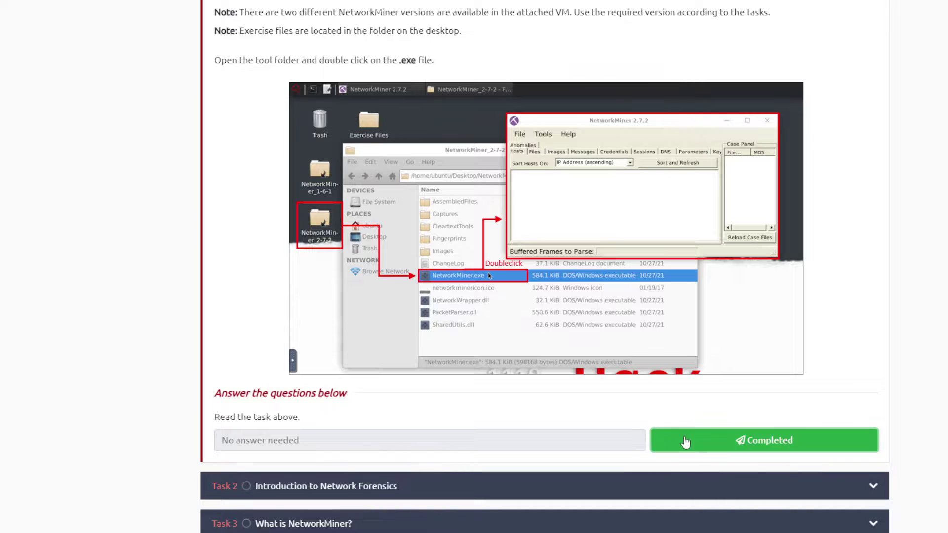
left_click(685, 441)
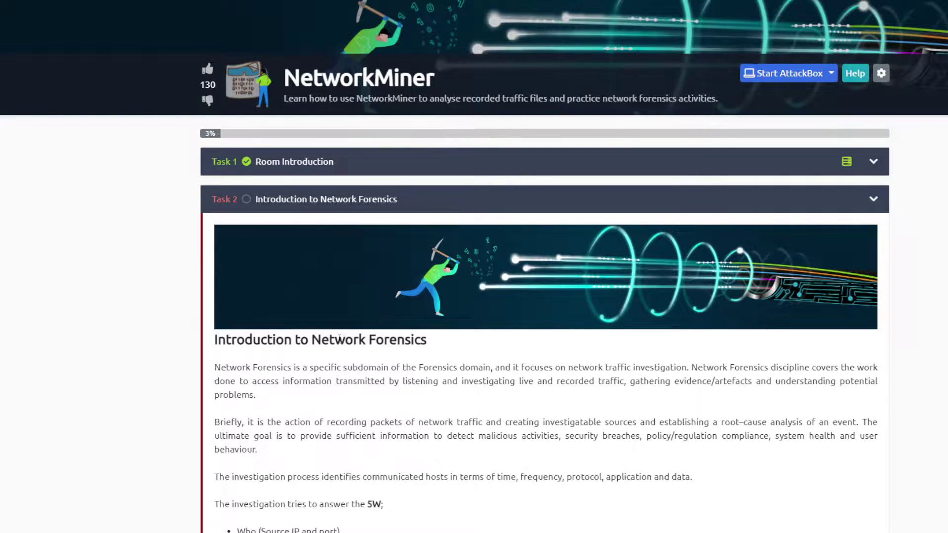
Mark Task 2 as completed and expand Task 3, What is NetworkMiner?
scroll(345, 339, "down", 2)
scroll(401, 262, "down", 20)
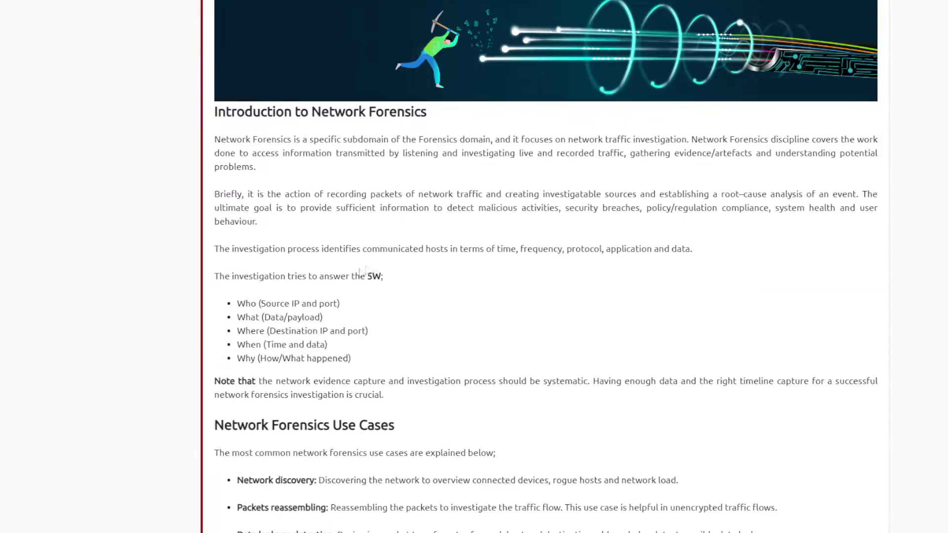
scroll(462, 341, "down", 20)
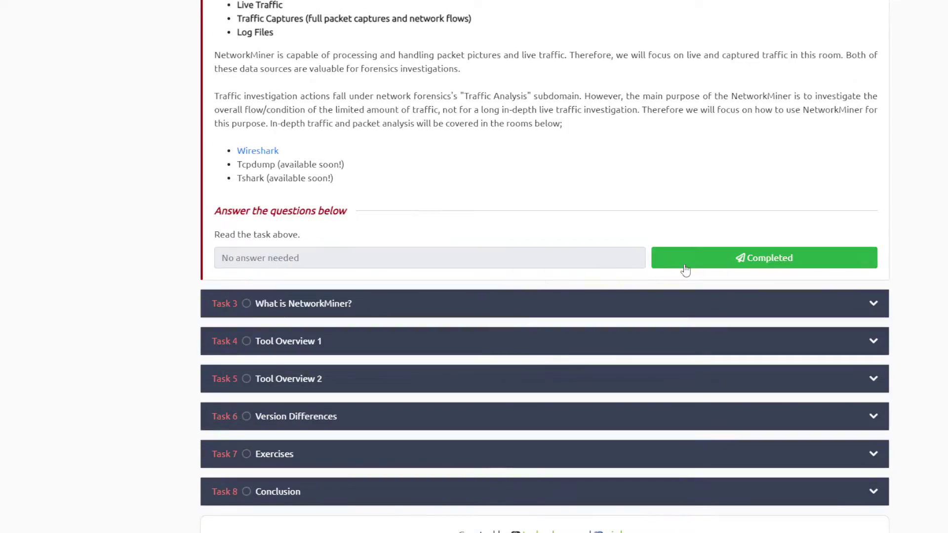
left_click(685, 265)
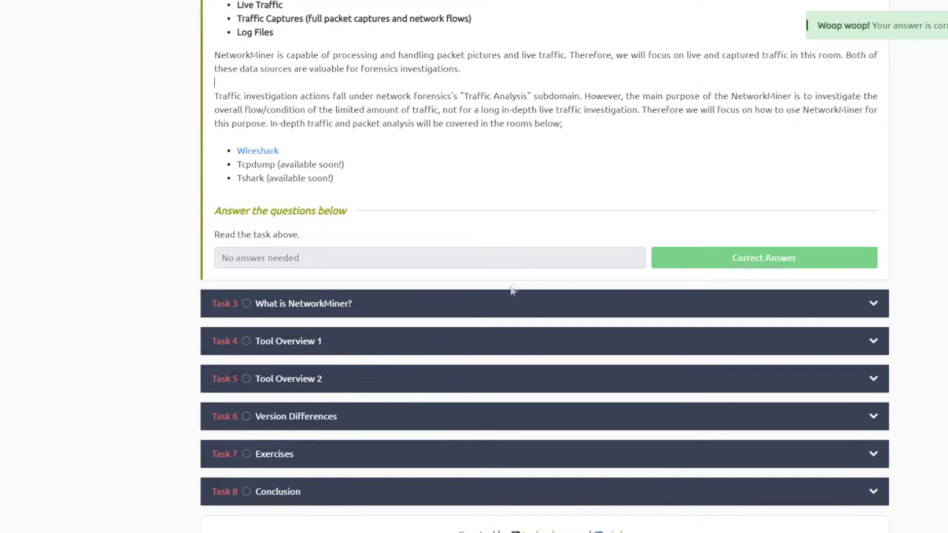
left_click(451, 319)
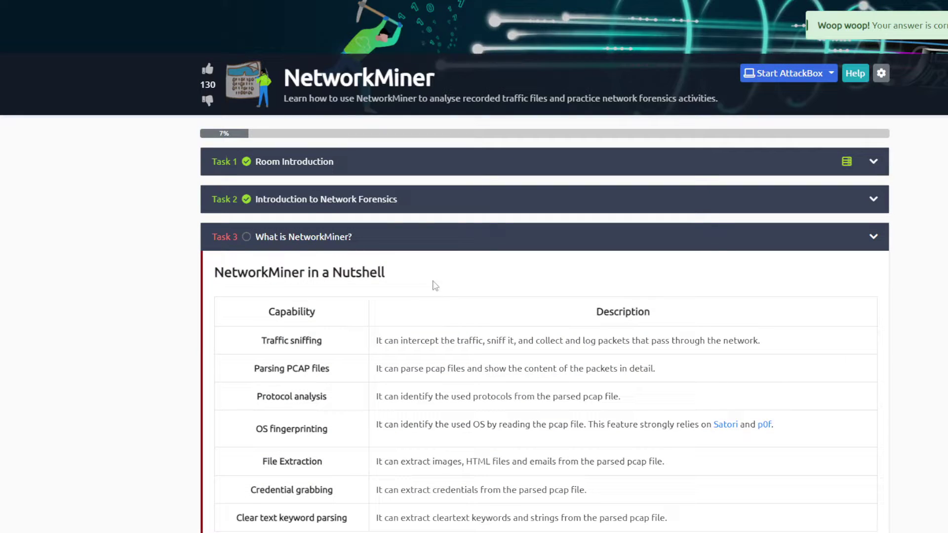
Read through Task 3 to the bottom and mark it completed
scroll(396, 285, "down", 3)
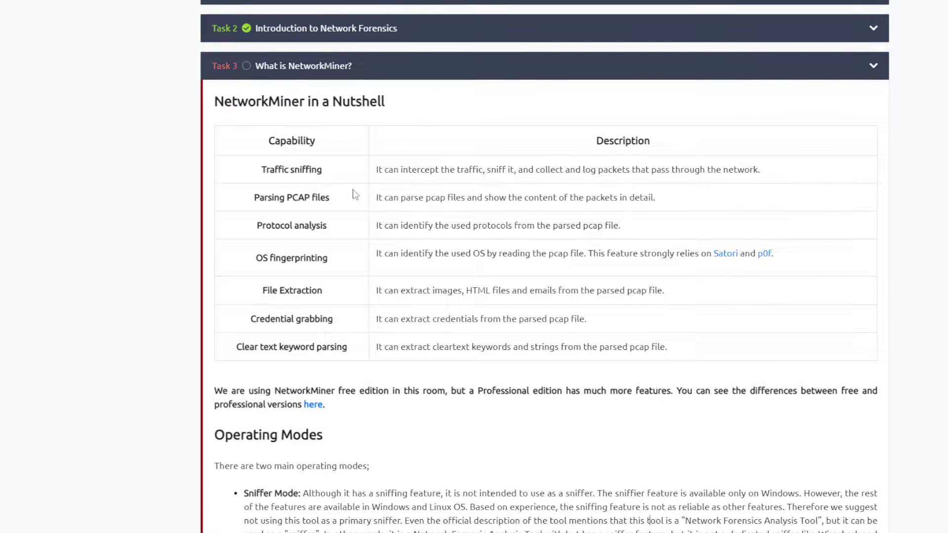
scroll(429, 215, "down", 2)
scroll(425, 278, "down", 2)
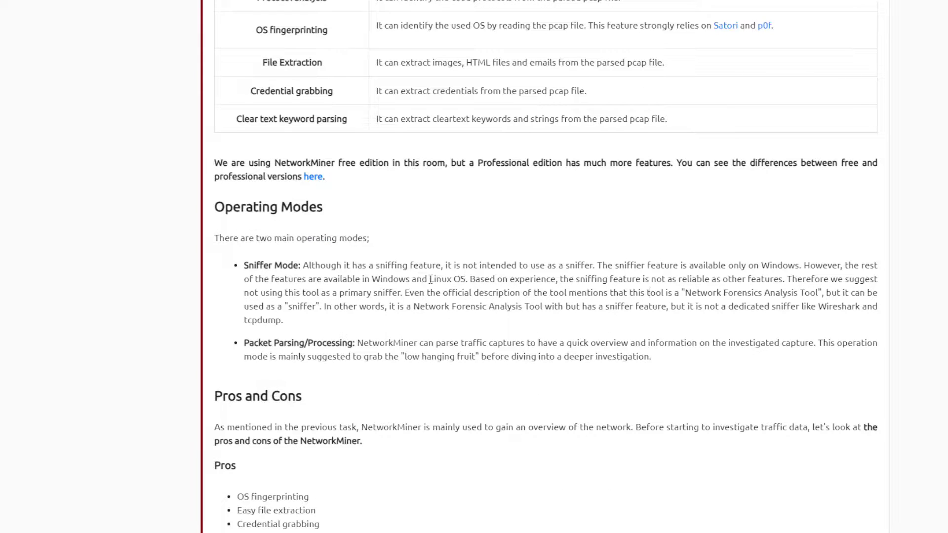
scroll(380, 311, "down", 3)
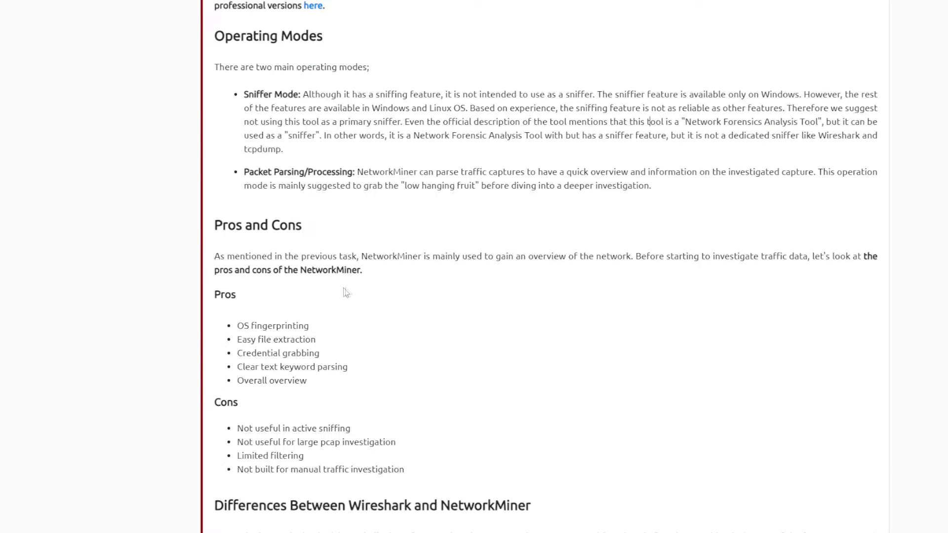
scroll(341, 290, "down", 5)
scroll(499, 252, "down", 4)
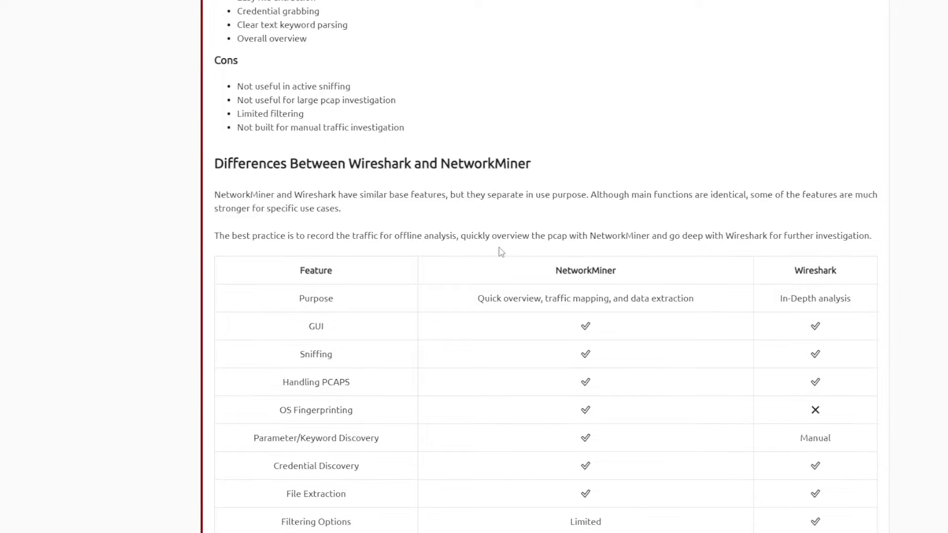
scroll(500, 256, "down", 5)
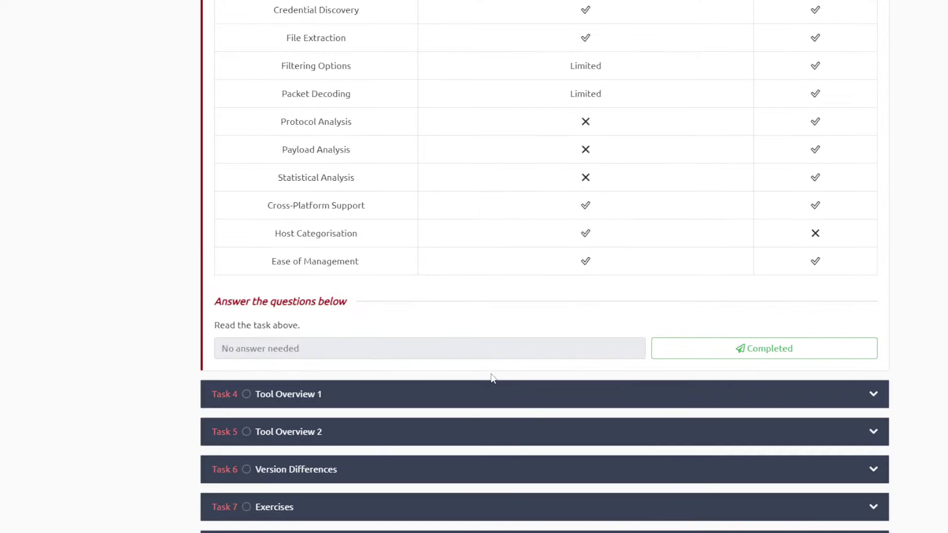
left_click(665, 349)
left_click(381, 393)
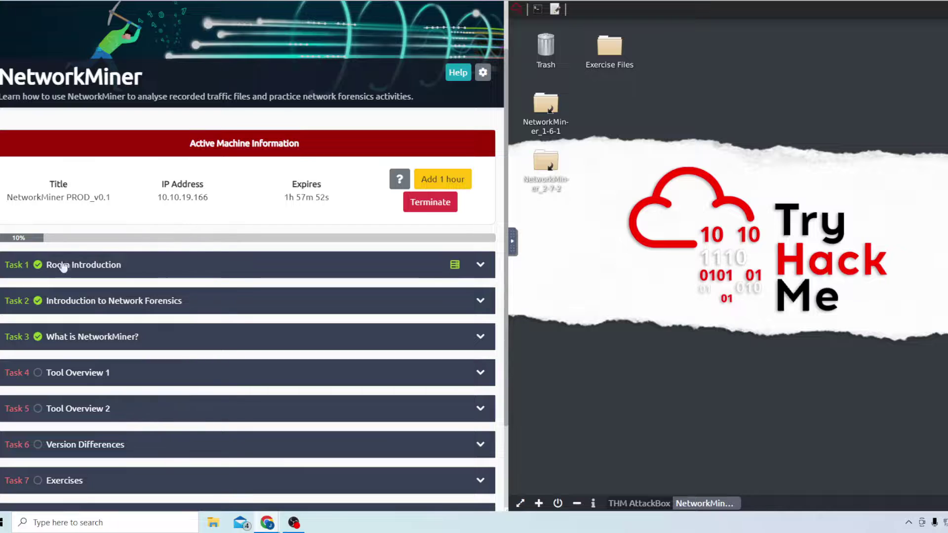
Expand the Tool Overview 1 task and scroll to its mx-3.pcap questions
left_click(103, 272)
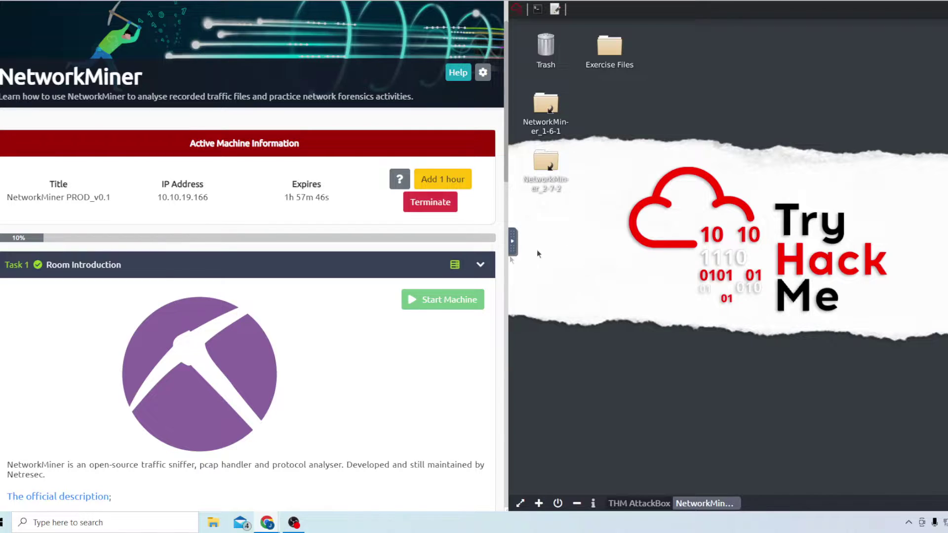
left_click(388, 260)
left_click(145, 374)
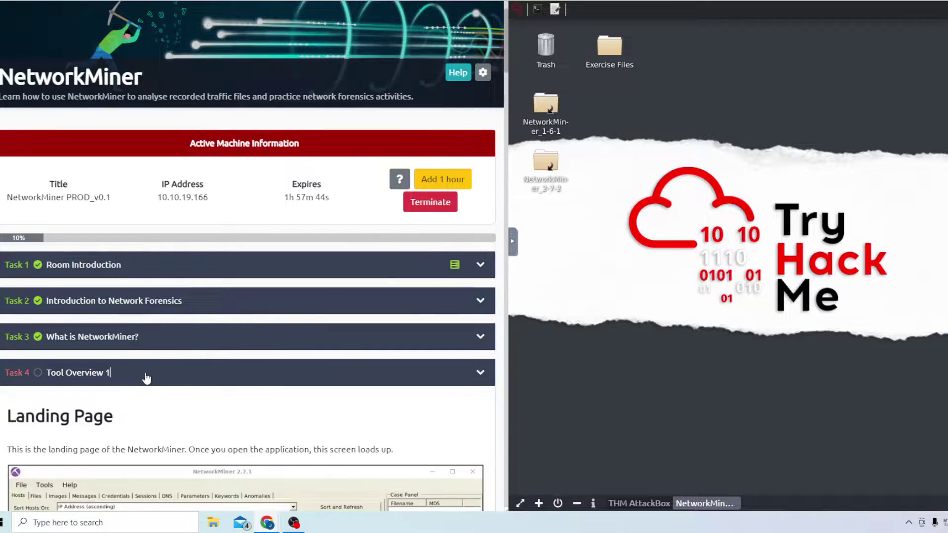
scroll(180, 377, "down", 15)
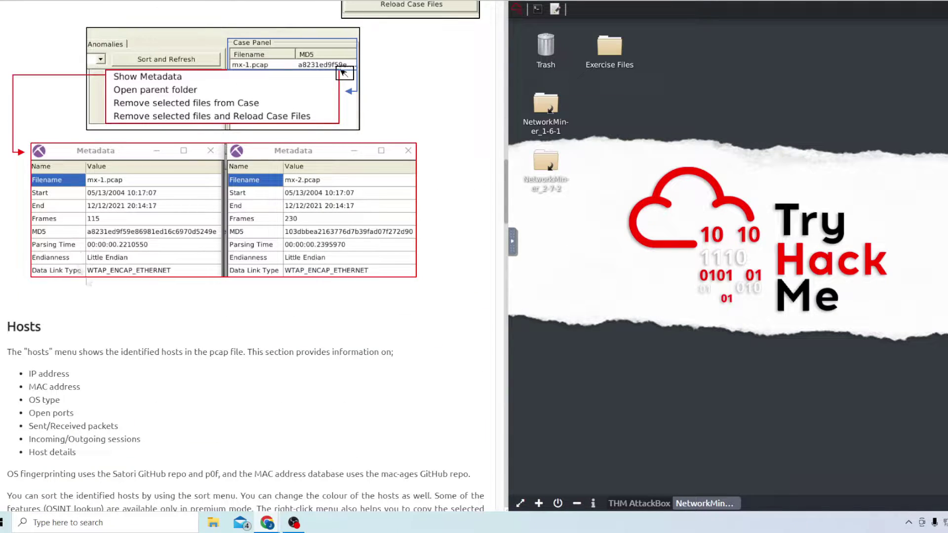
scroll(182, 378, "down", 10)
scroll(141, 325, "down", 15)
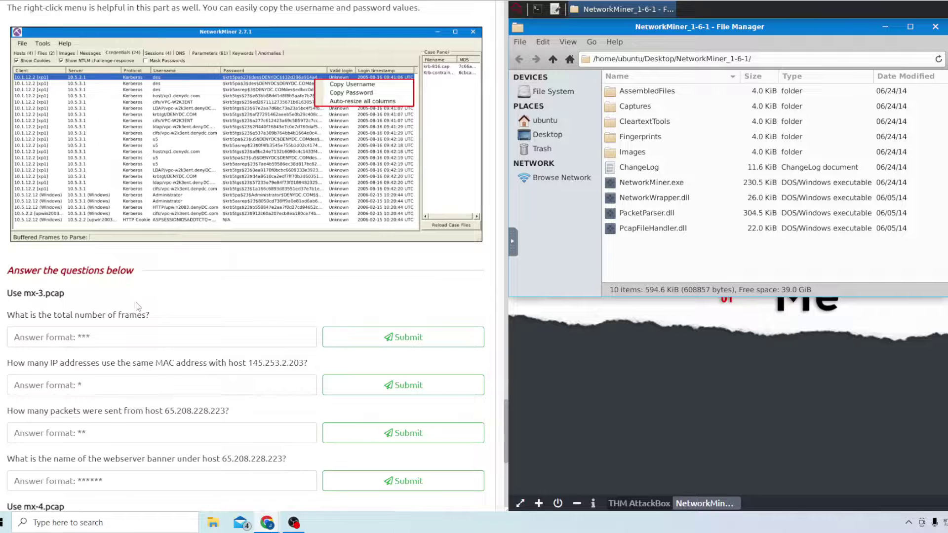
Launch NetworkMiner.exe and load mx-3.pcap to answer 460 total frames
left_click(664, 185)
double_click(665, 185)
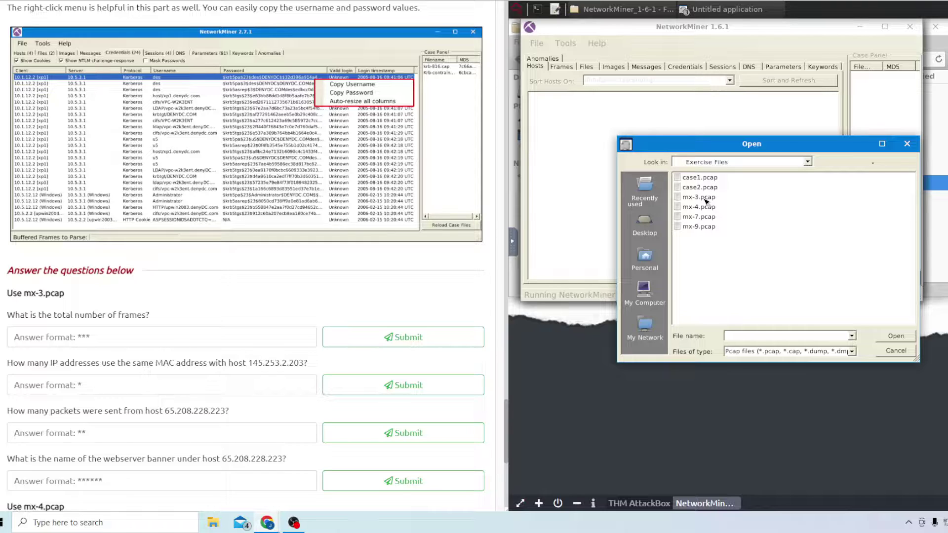
double_click(702, 197)
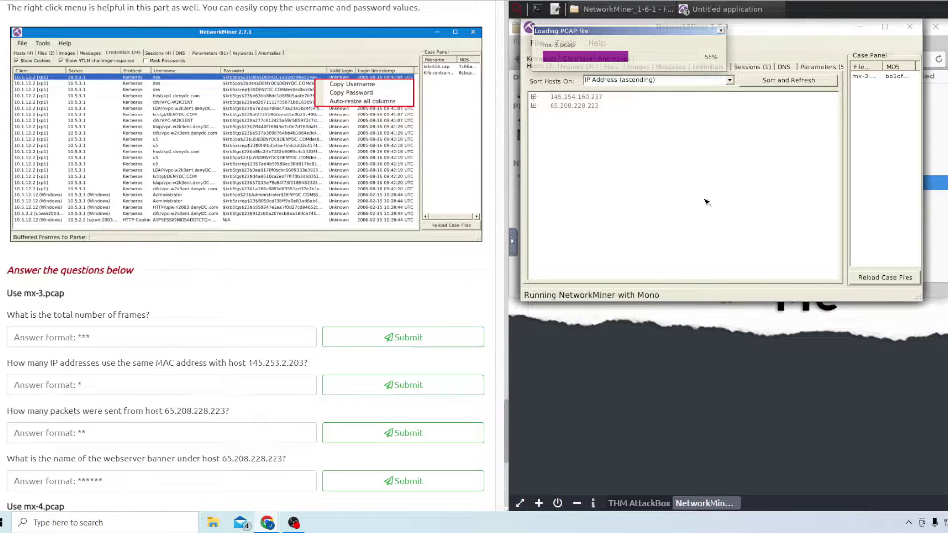
left_click_drag(7, 293, 29, 317)
left_click(29, 317)
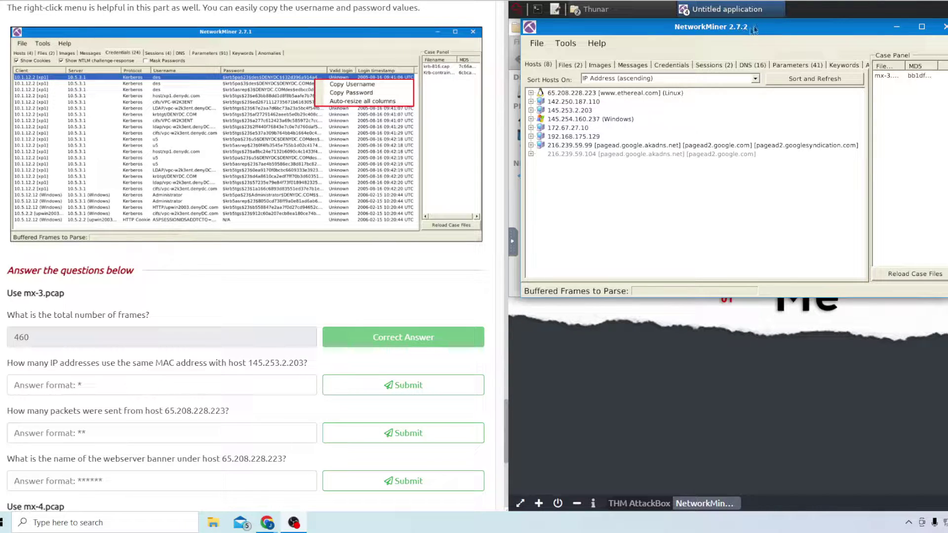
Expand host 145.253.2.203's MAC FEFF20000100 and submit 2 as the hosts sharing it
left_click(532, 113)
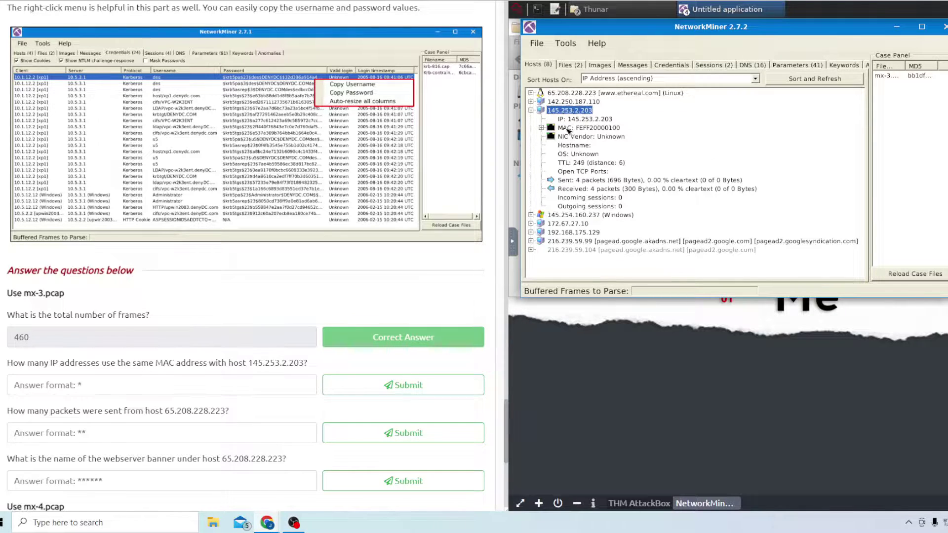
left_click(541, 129)
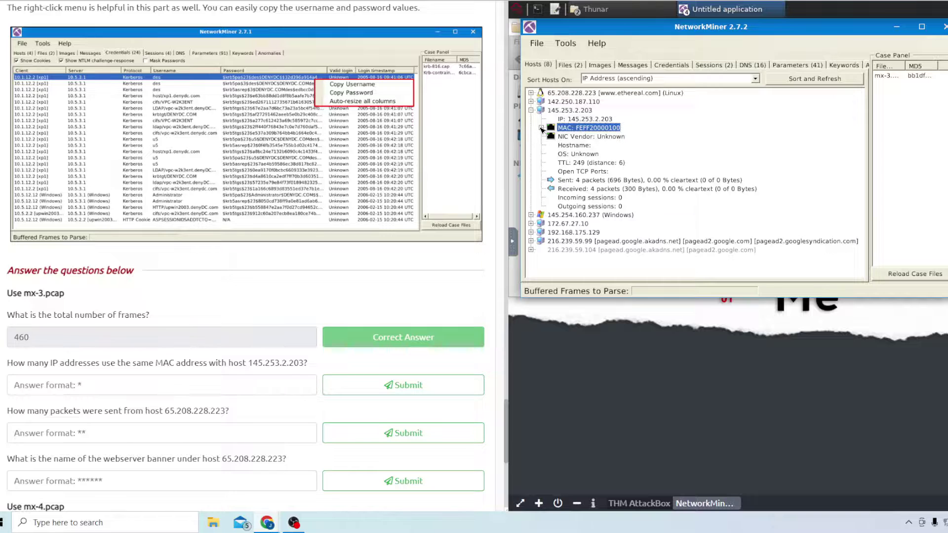
left_click(541, 128)
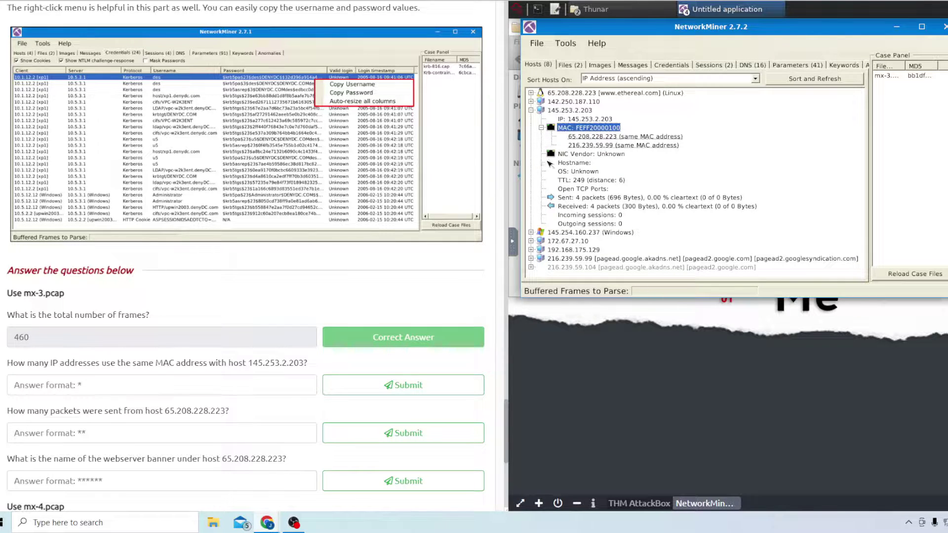
left_click(197, 377)
type("2")
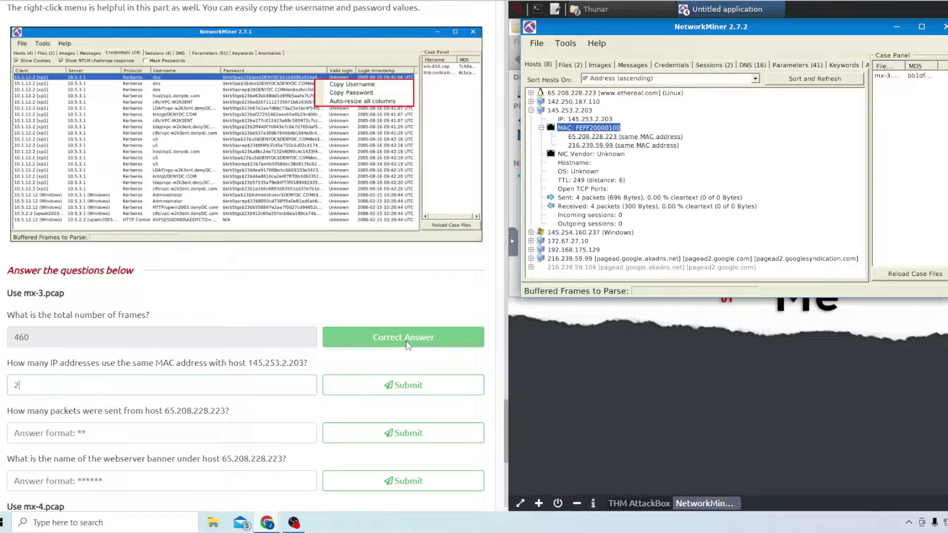
left_click(410, 386)
scroll(396, 327, "down", 1)
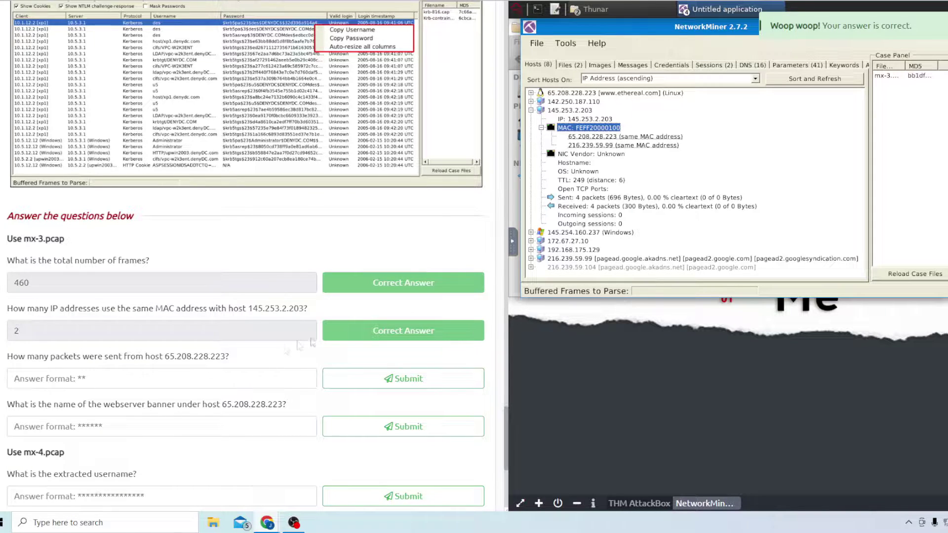
Expand host 65.208.228.223 and submit 72 as its packets sent
left_click(531, 110)
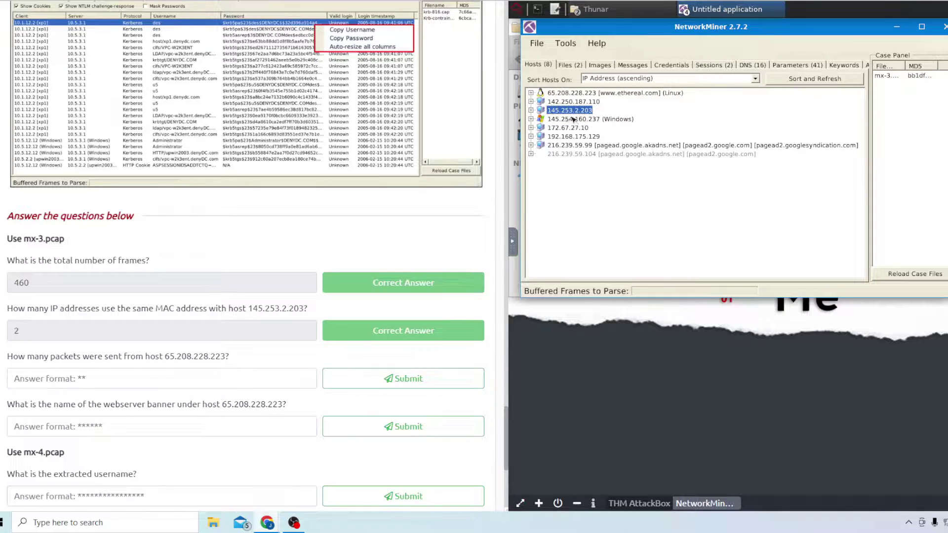
left_click(531, 93)
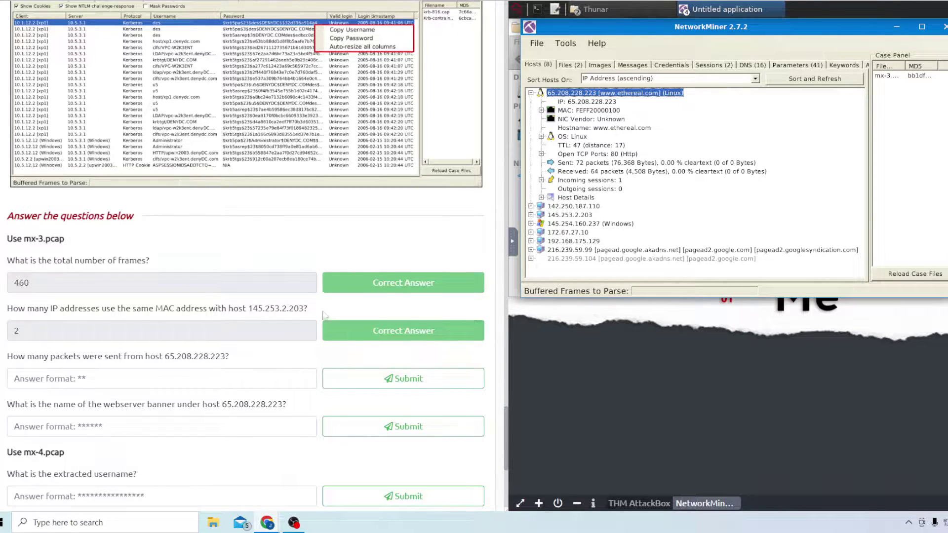
left_click(131, 370)
type("72")
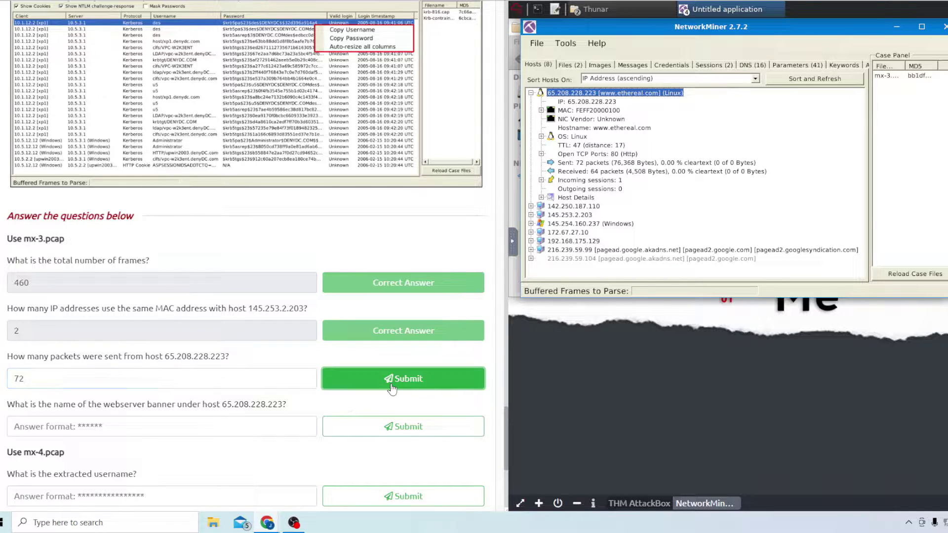
left_click(392, 385)
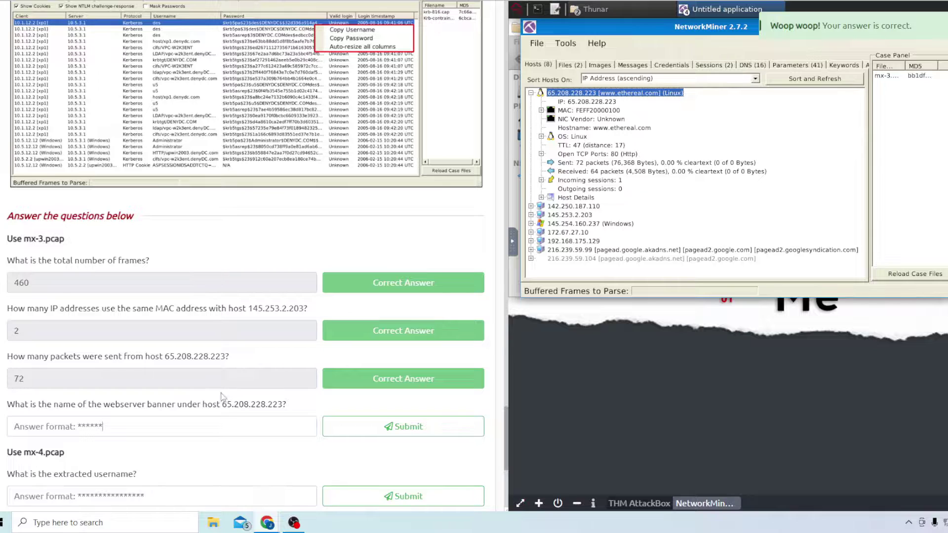
scroll(182, 375, "down", 1)
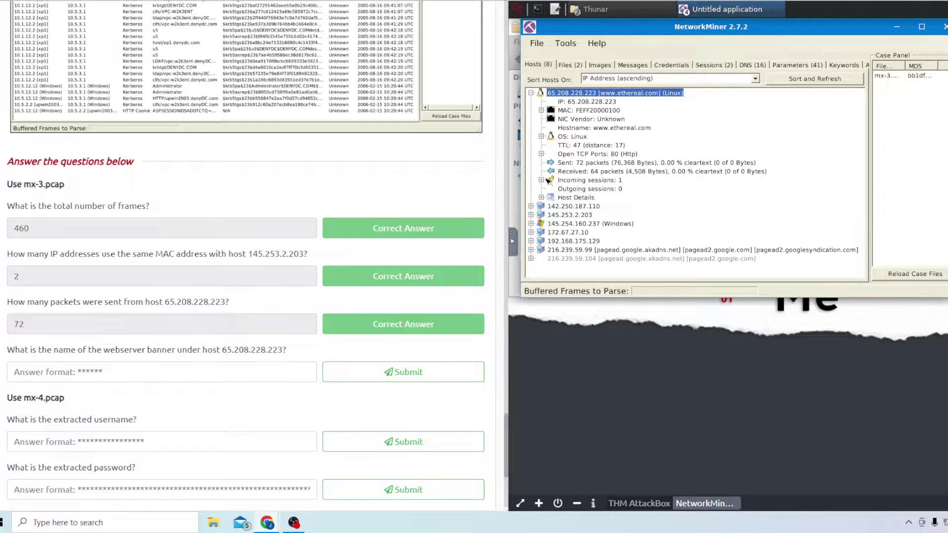
Expand all of the host's details to find the web server banner and submit 'Apache'
right_click(615, 199)
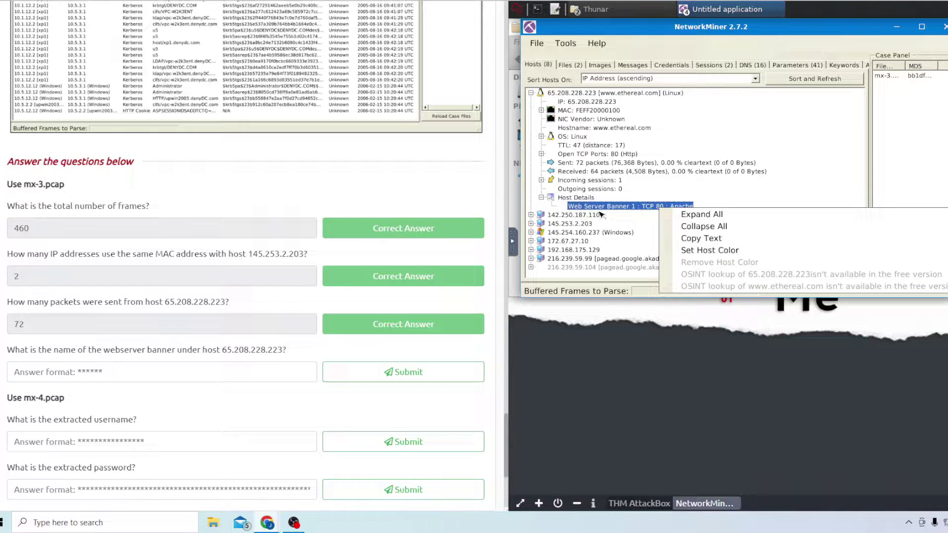
left_click(625, 214)
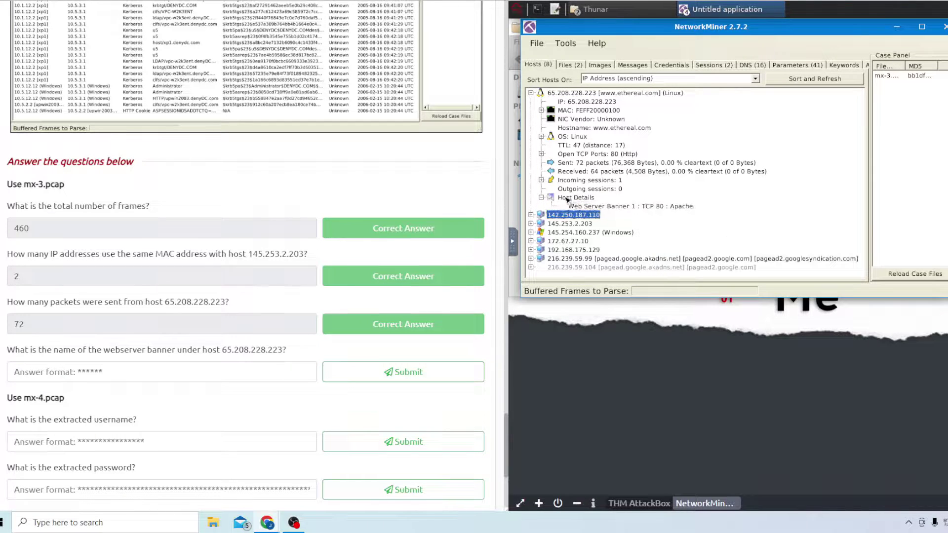
left_click(600, 207)
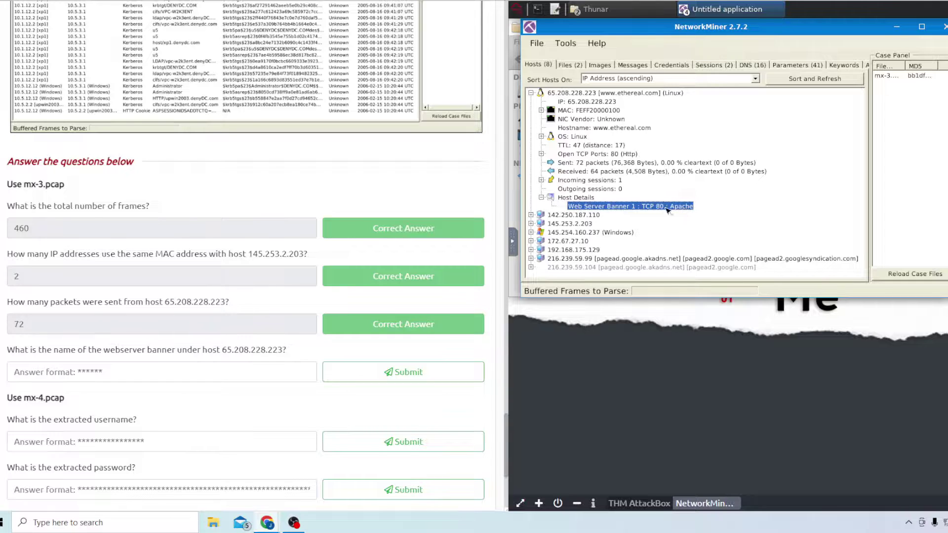
left_click(118, 367)
type("Apache")
key("Return")
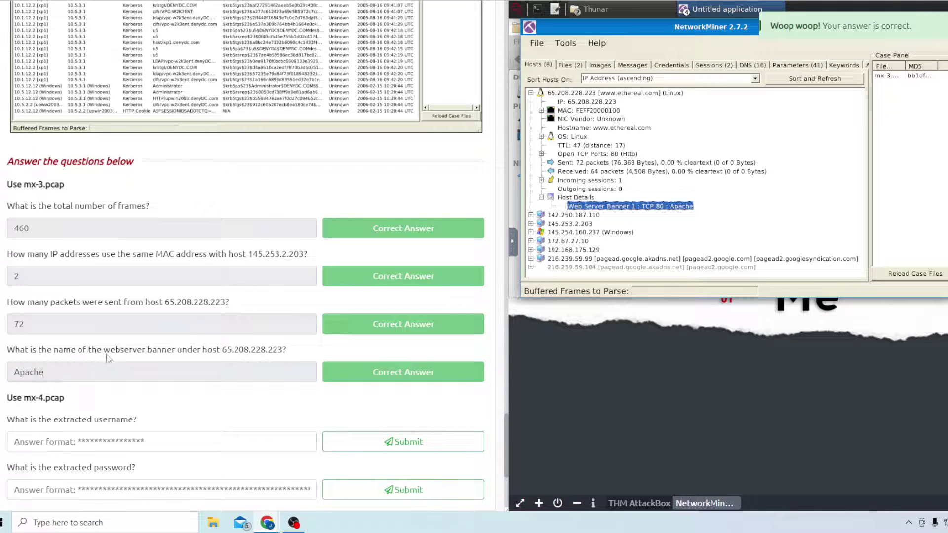
scroll(201, 313, "down", 1)
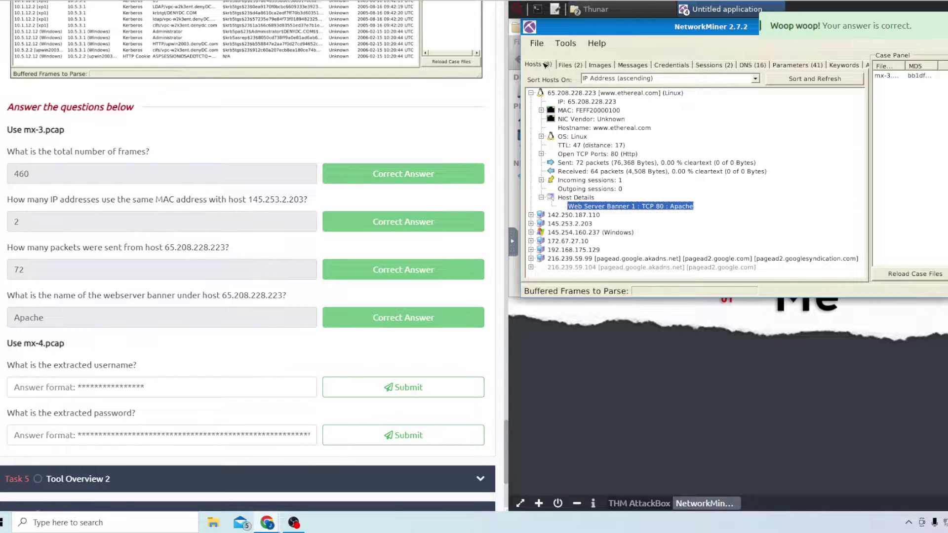
left_click(537, 43)
Load mx-4.pcap and view its extracted credentials in the Credentials tab
left_click(548, 57)
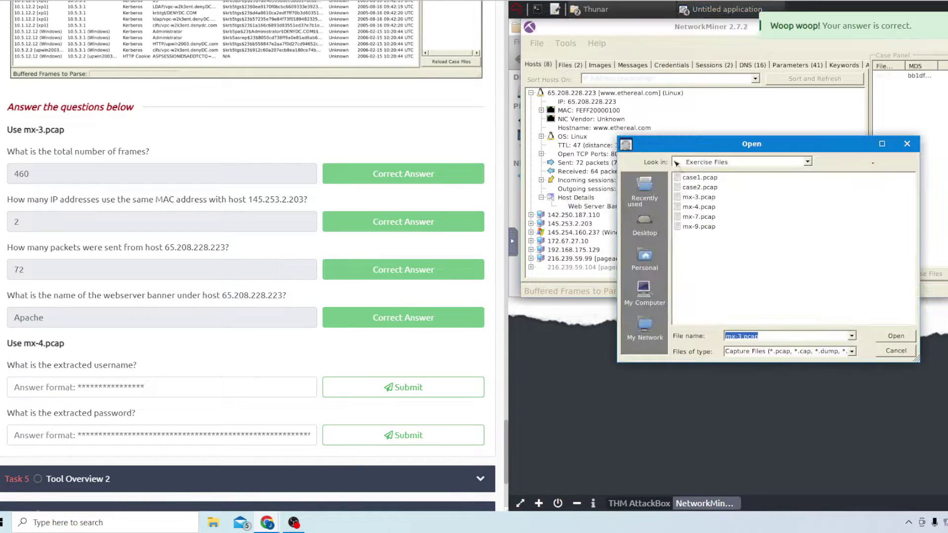
double_click(701, 200)
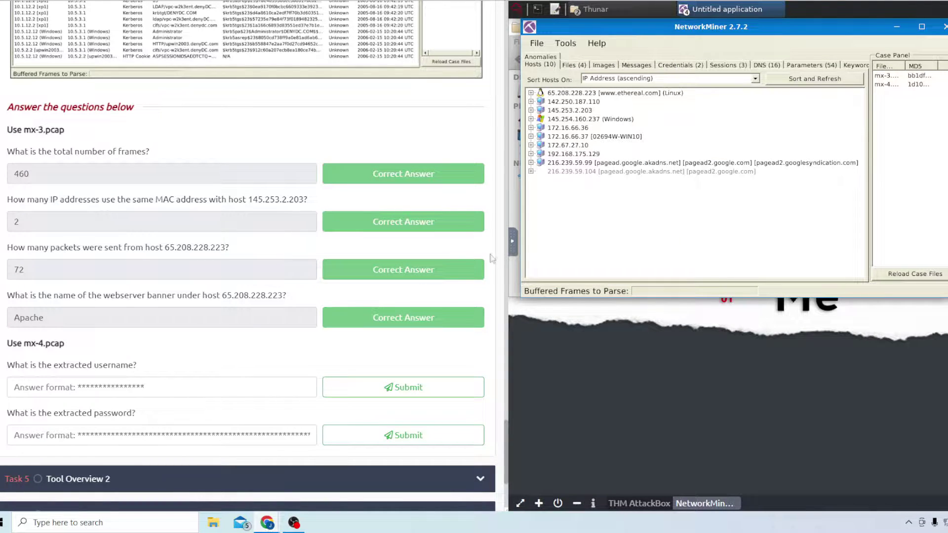
left_click(680, 65)
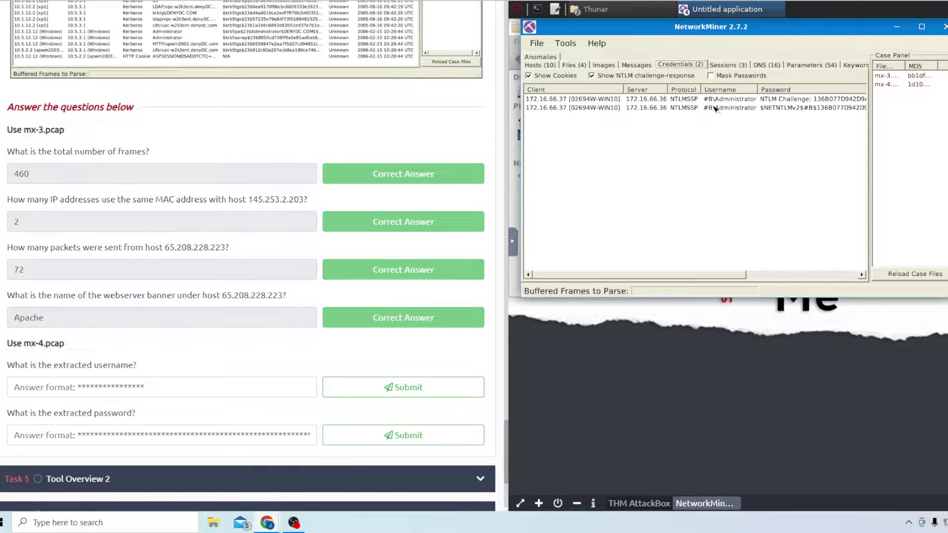
Submit the extracted Administrator username and select the NTLMv2 credential entry
left_click(195, 382)
type("#B\\")
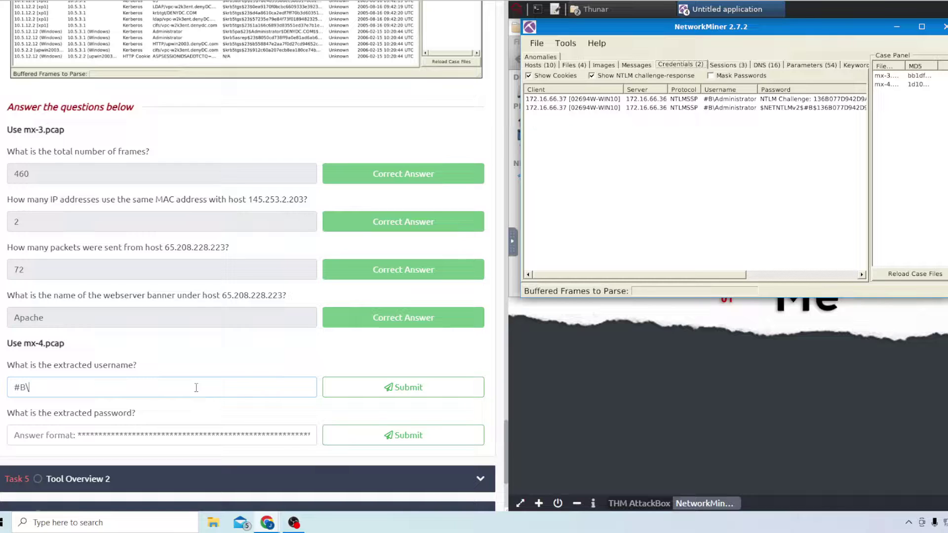
type("Administrator")
key("Return")
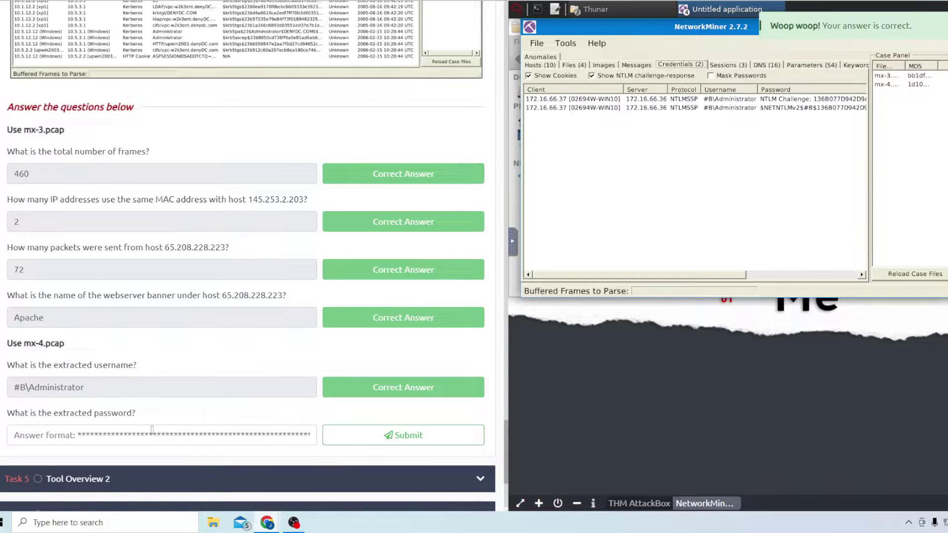
left_click(777, 111)
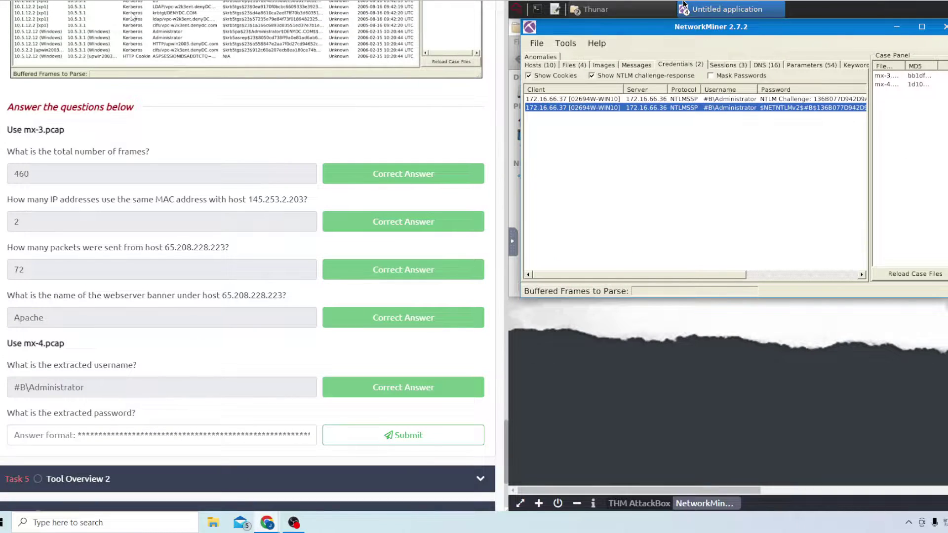
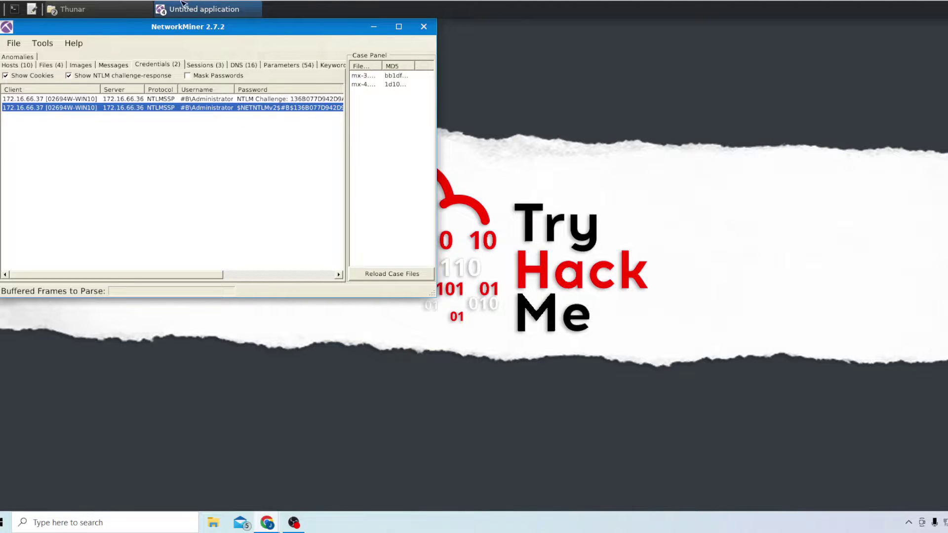
Paste the password extracted from mx-4 into the Task 4 answer field and submit it
key("Escape")
key("ctrl+v")
left_click(358, 435)
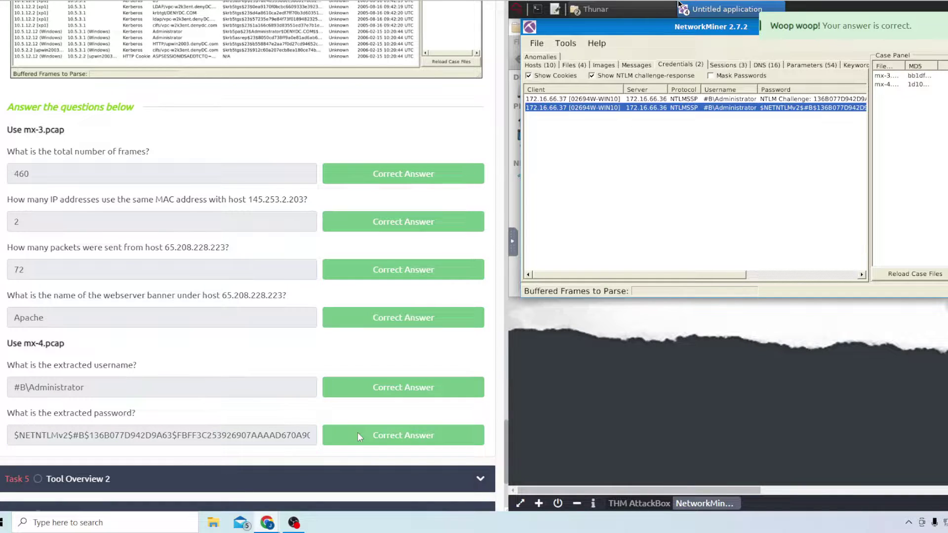
Expand Task 5 Tool Overview 2 and scroll to its mx-7 and mx-9 questions
scroll(254, 385, "down", 1)
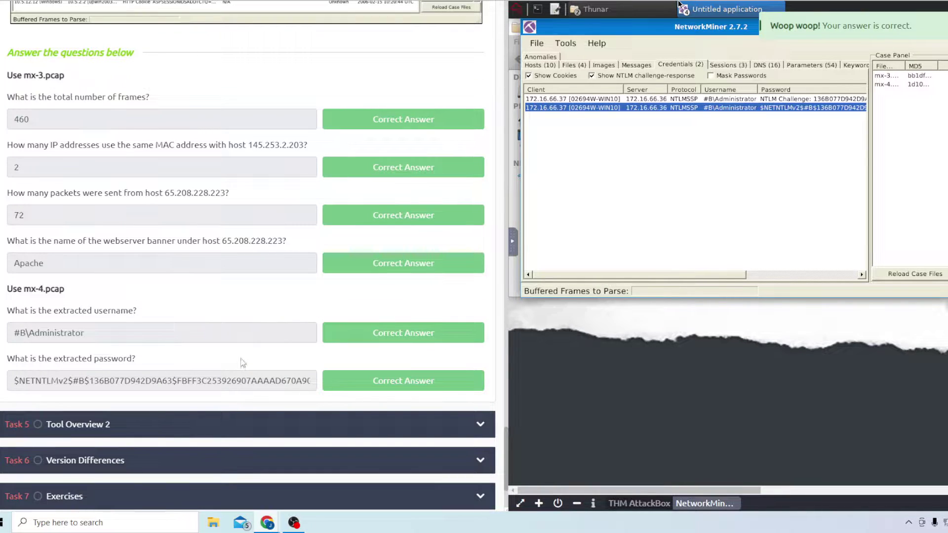
left_click(109, 430)
scroll(182, 292, "down", 15)
scroll(196, 300, "up", 6)
scroll(196, 299, "up", 12)
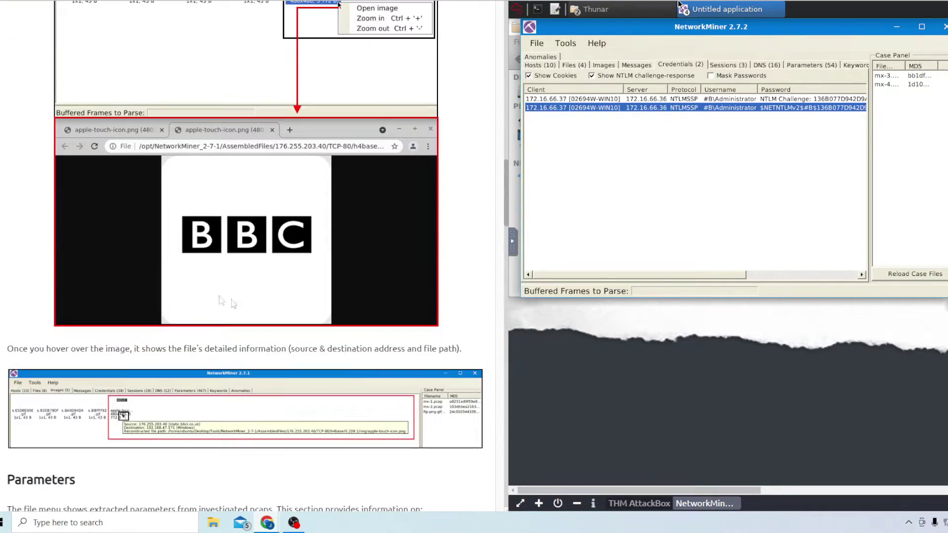
scroll(151, 291, "down", 6)
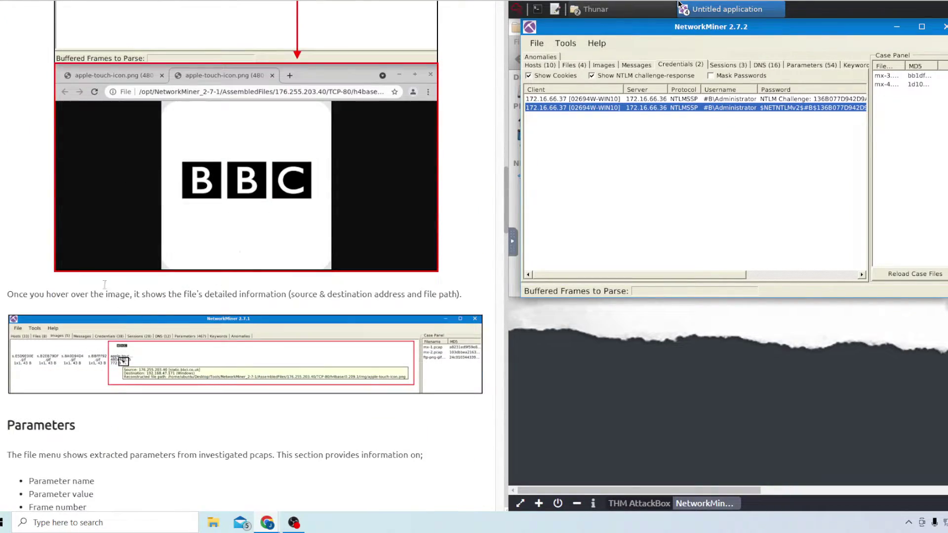
scroll(150, 292, "down", 9)
scroll(75, 285, "down", 20)
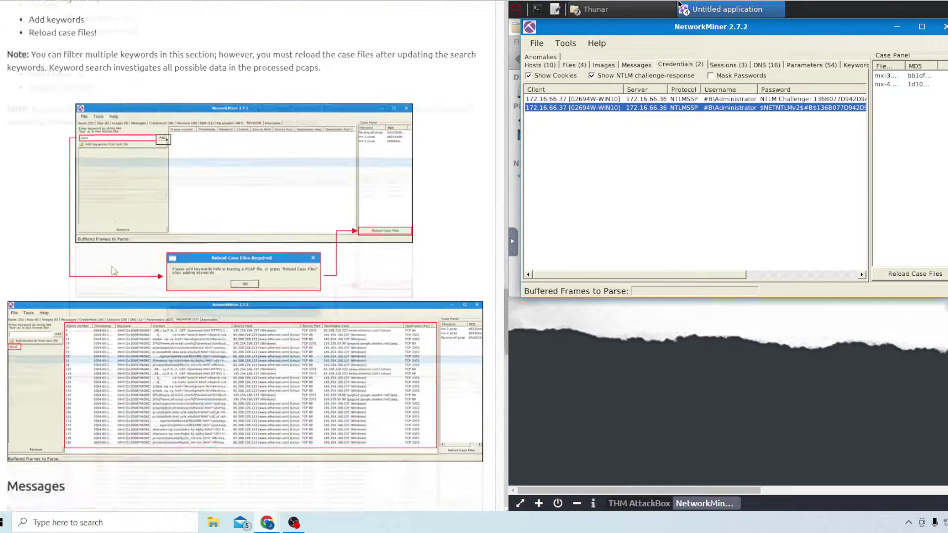
scroll(173, 353, "down", 4)
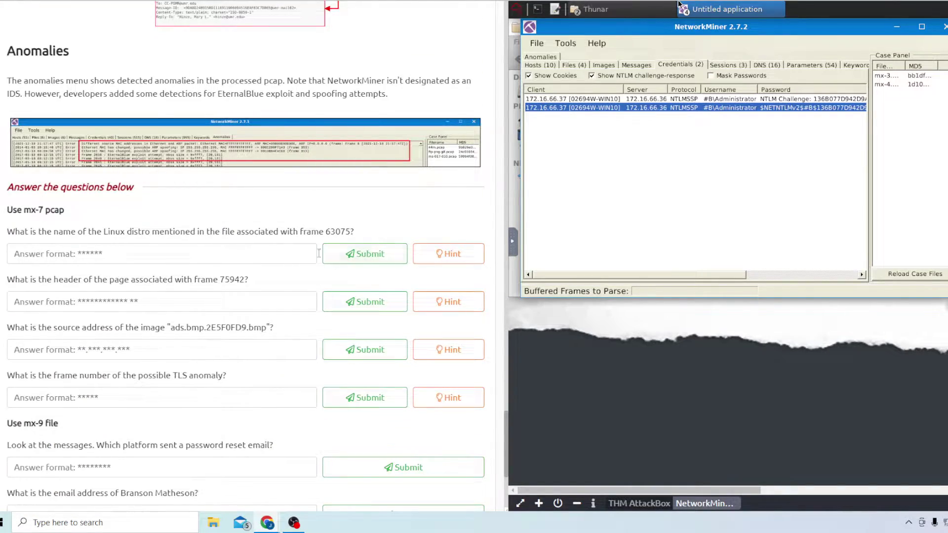
left_click(537, 43)
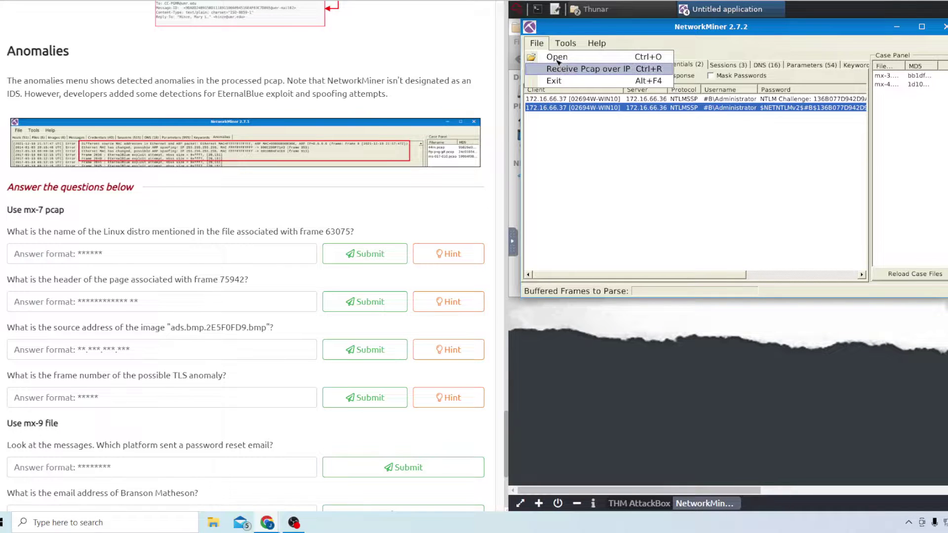
Load mx-7.pcap from Exercise Files and enter 63075 as a Frame nr filter on the Files list
left_click(558, 57)
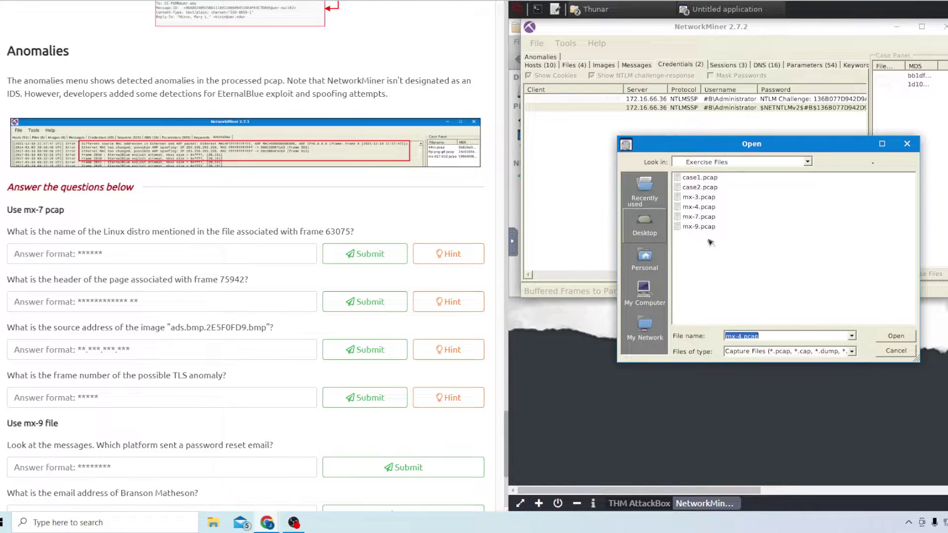
double_click(705, 218)
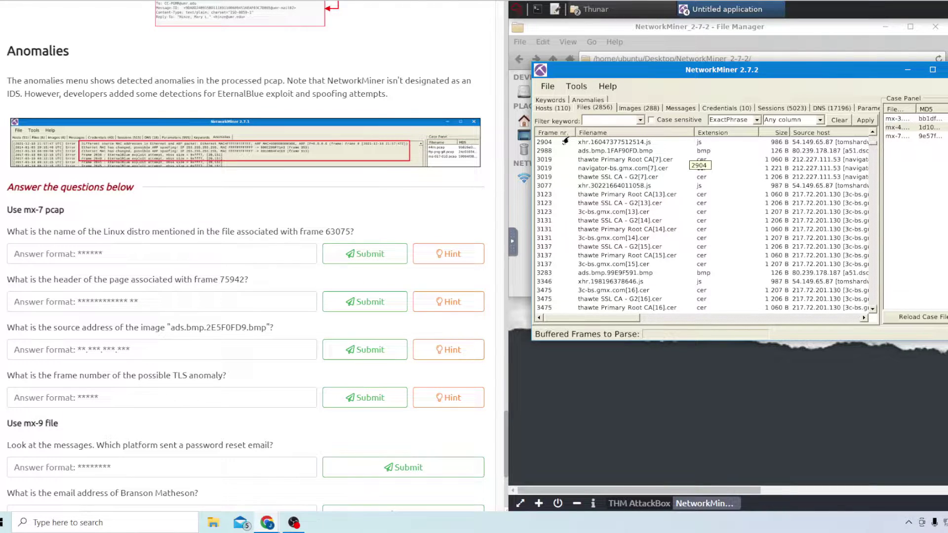
left_click_drag(876, 150, 882, 221)
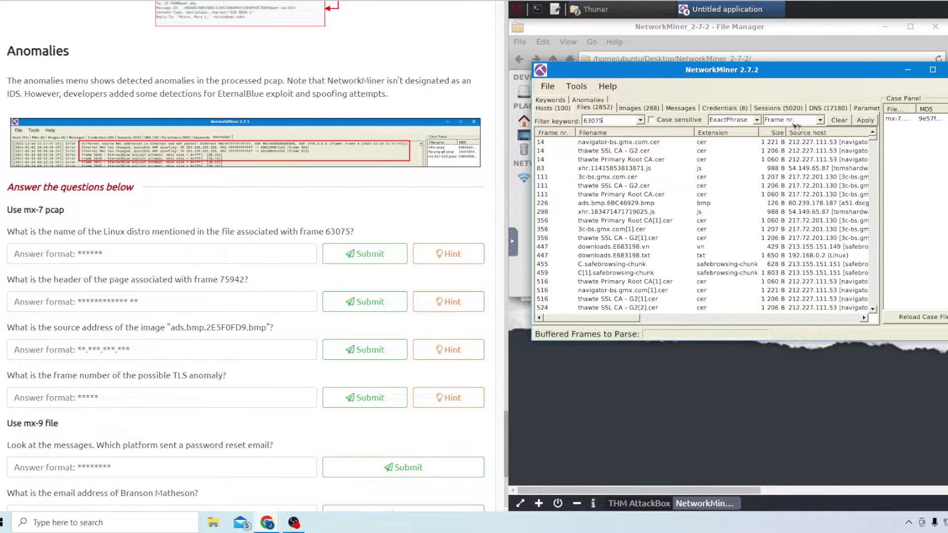
Filter the Files list to frame 63075 and view the details of index.EE08FE3A.txt
left_click(862, 122)
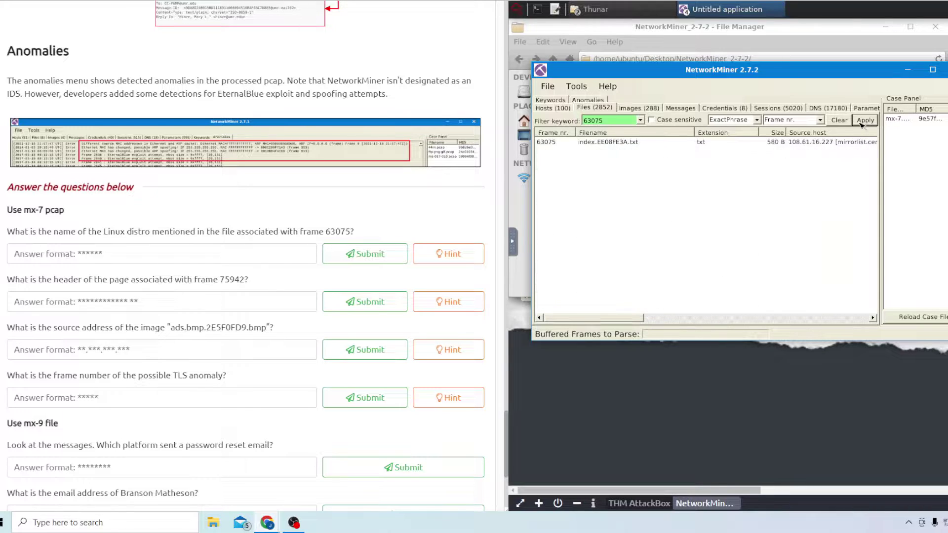
left_click(561, 144)
right_click(597, 143)
left_click(634, 151)
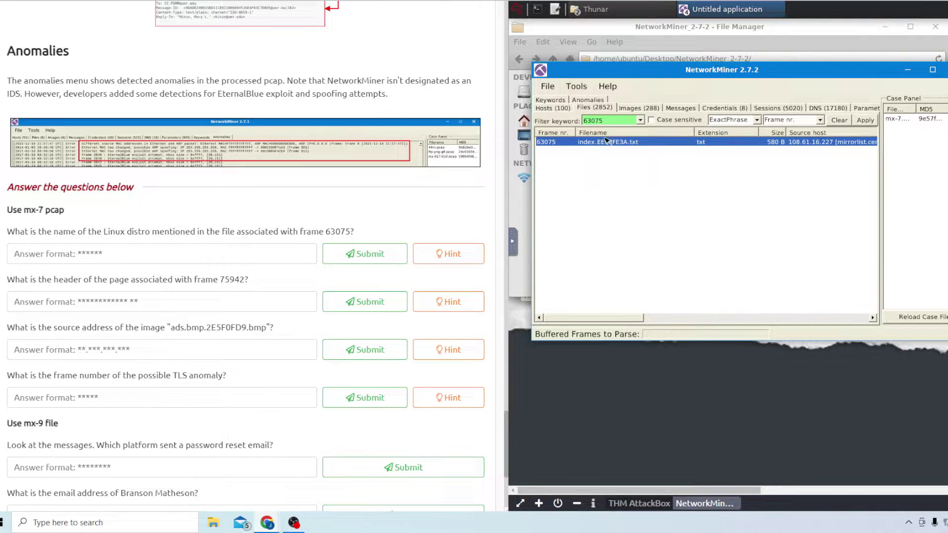
right_click(598, 143)
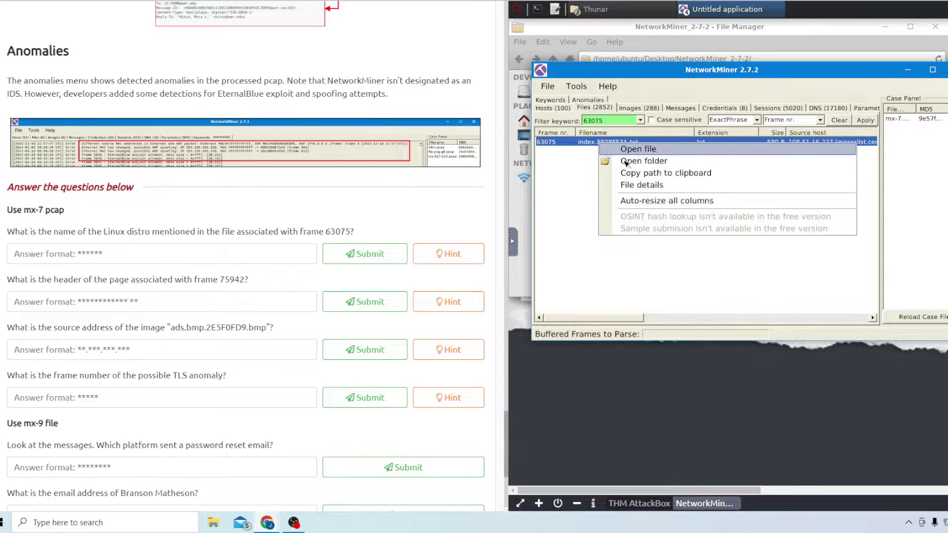
left_click(656, 185)
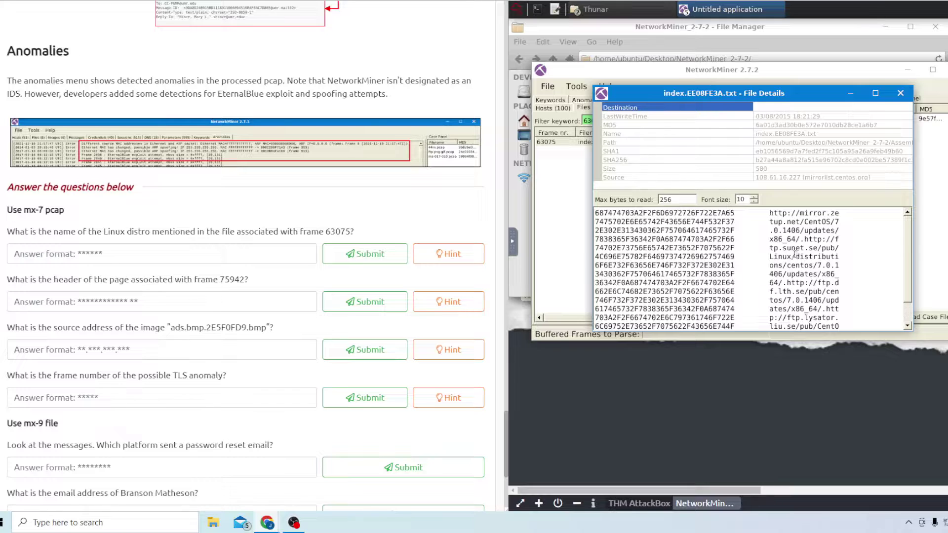
left_click_drag(791, 265, 809, 265)
Answer the Linux distro question with 'centos' and close the file details window
left_click(265, 254)
type("centos")
key("Return")
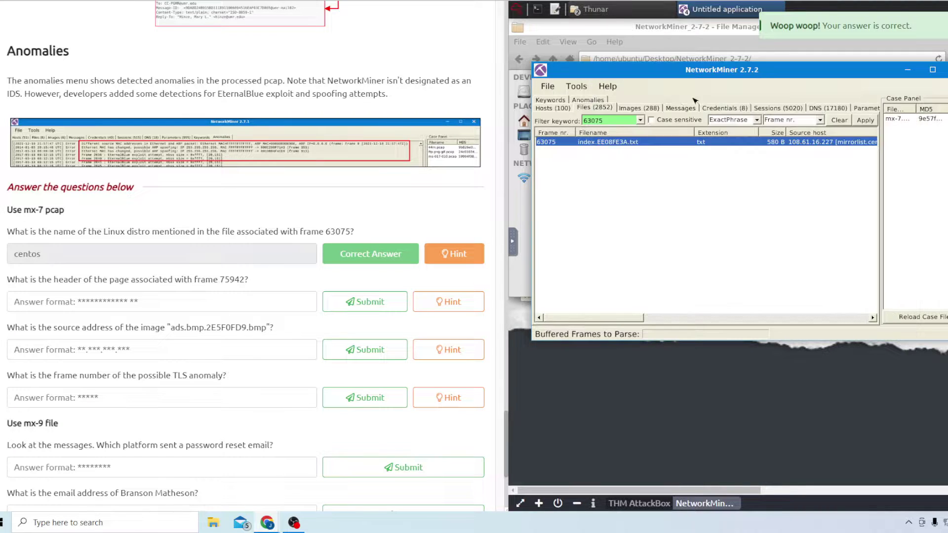
left_click(899, 95)
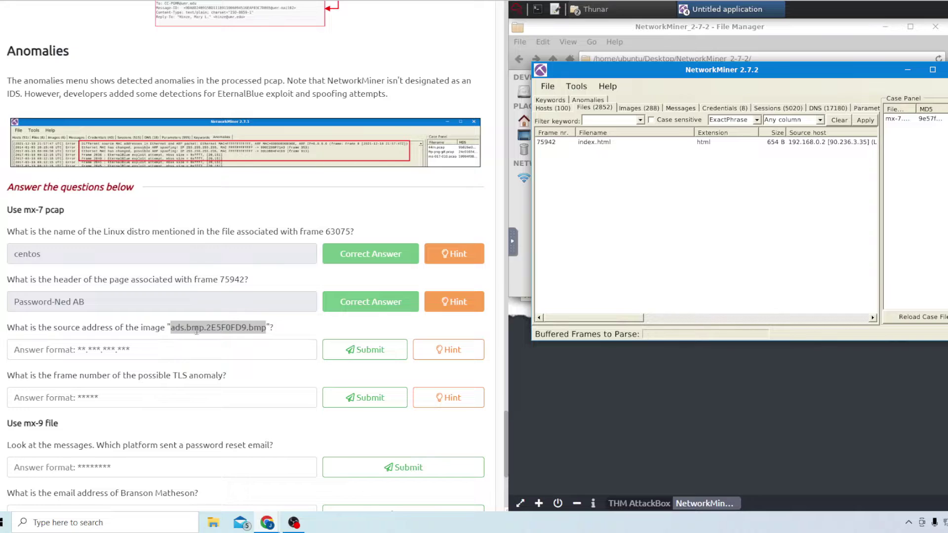
left_click(175, 329)
Copy the image name ads.bmp.2E5F0FD9.bmp into the AttackBox clipboard
left_click_drag(171, 330, 267, 327)
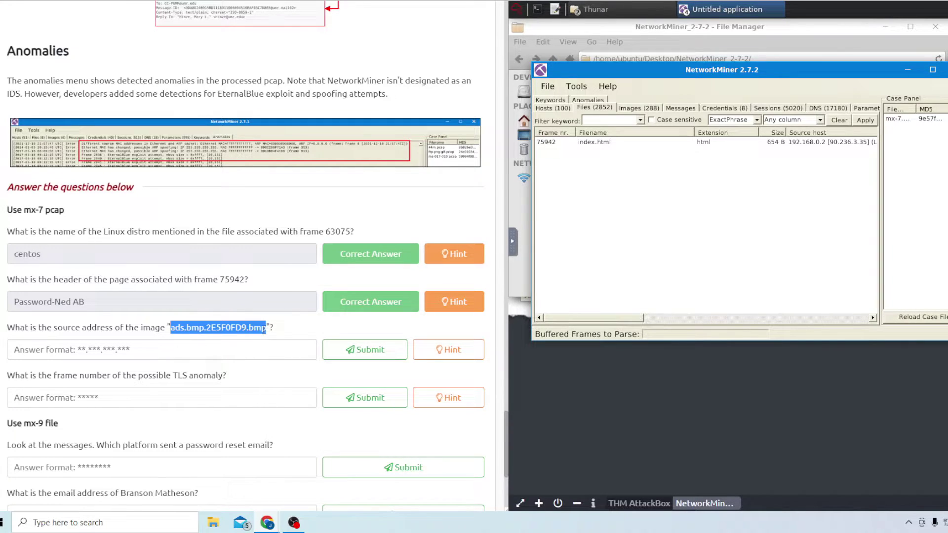
left_click(512, 247)
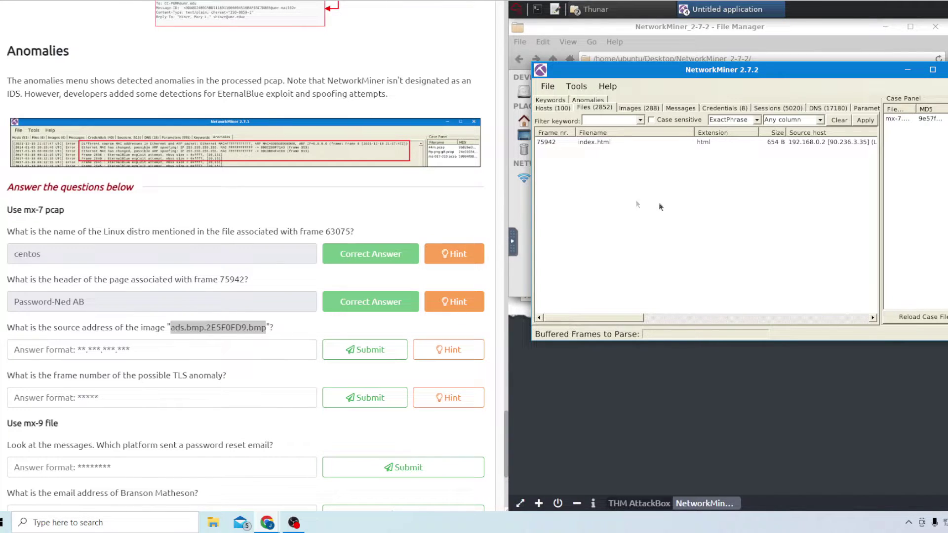
left_click(514, 247)
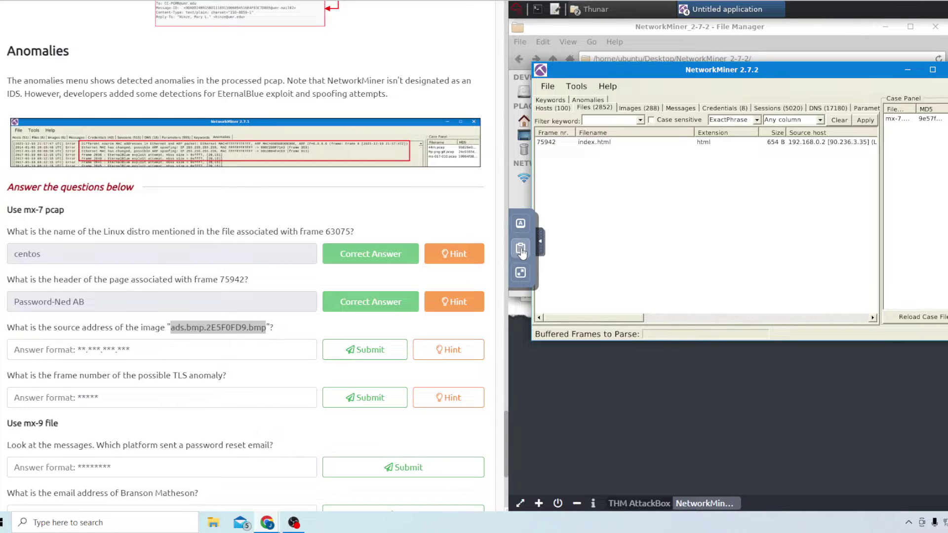
left_click(521, 251)
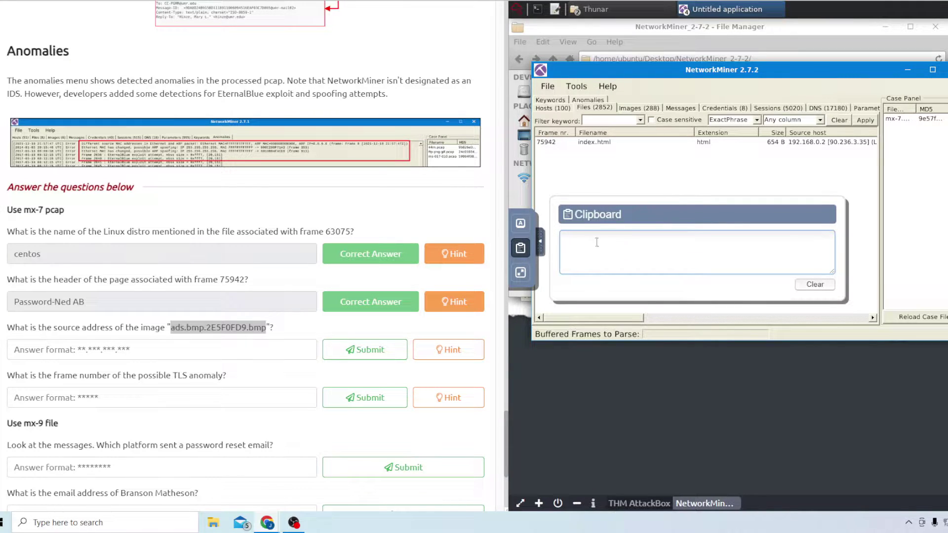
key("ctrl+v")
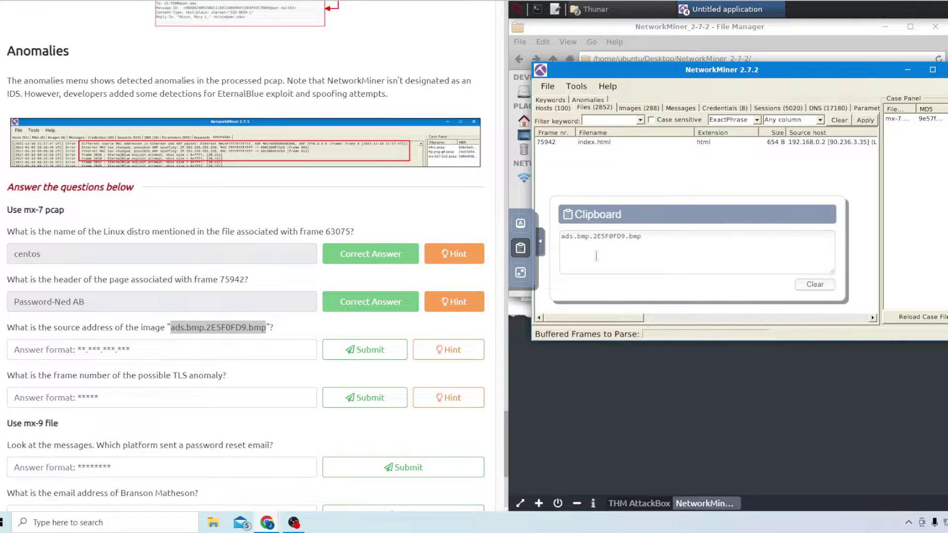
Filter Files by ads.bmp.2E5F0FD9.bmp to find source 80.239.178.187, then review the Anomalies list
left_click(603, 120)
key("ctrl+v")
left_click(864, 120)
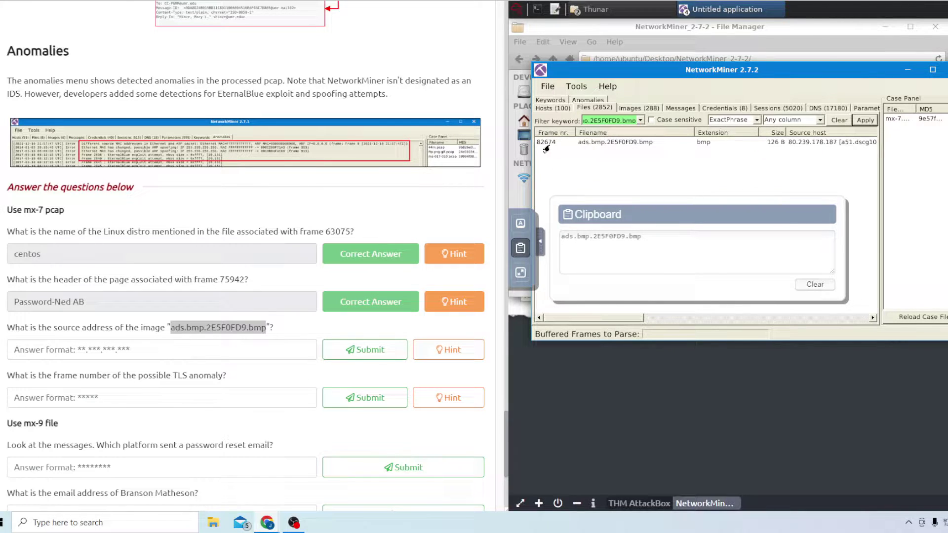
left_click(798, 147)
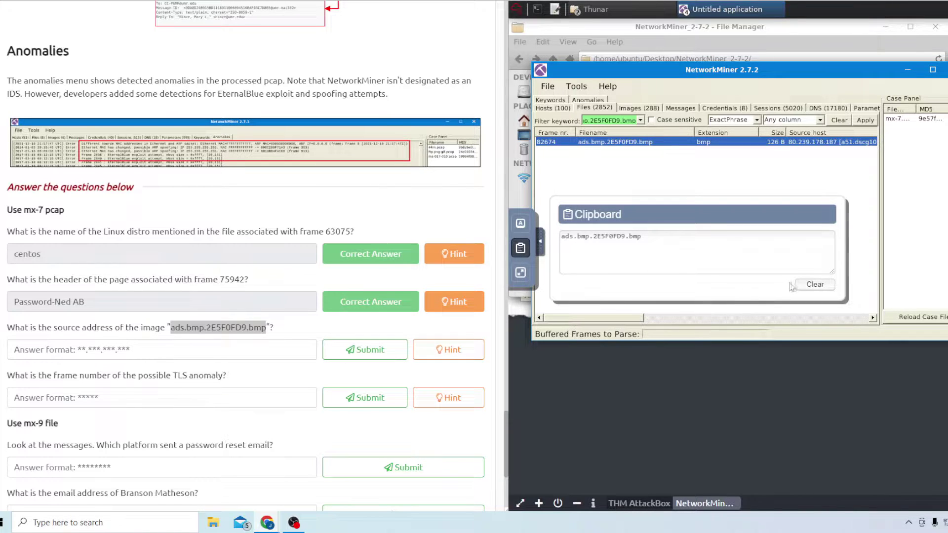
left_click(540, 241)
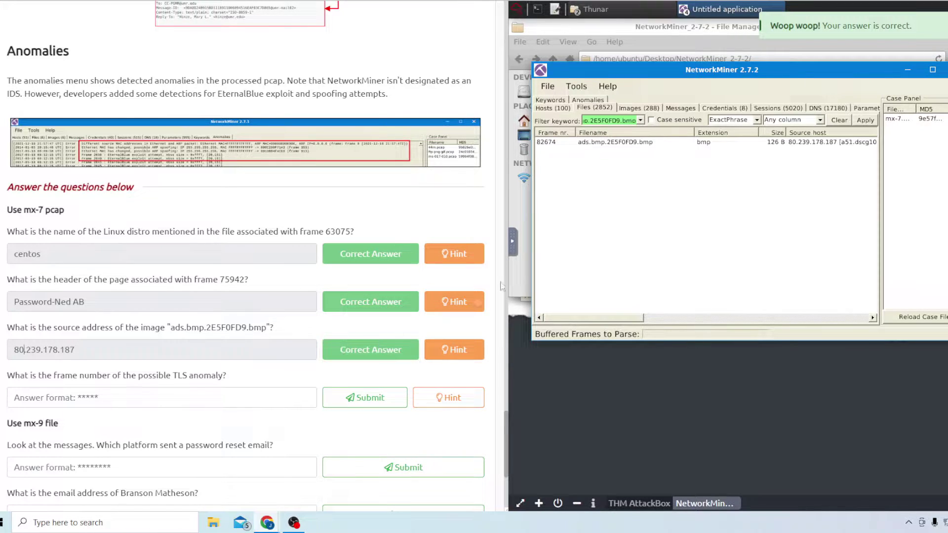
left_click(587, 100)
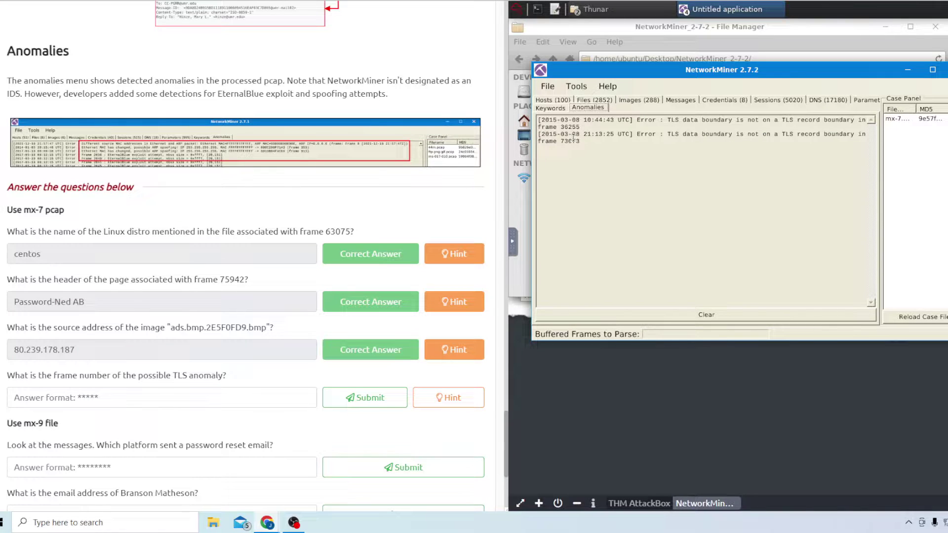
left_click(199, 397)
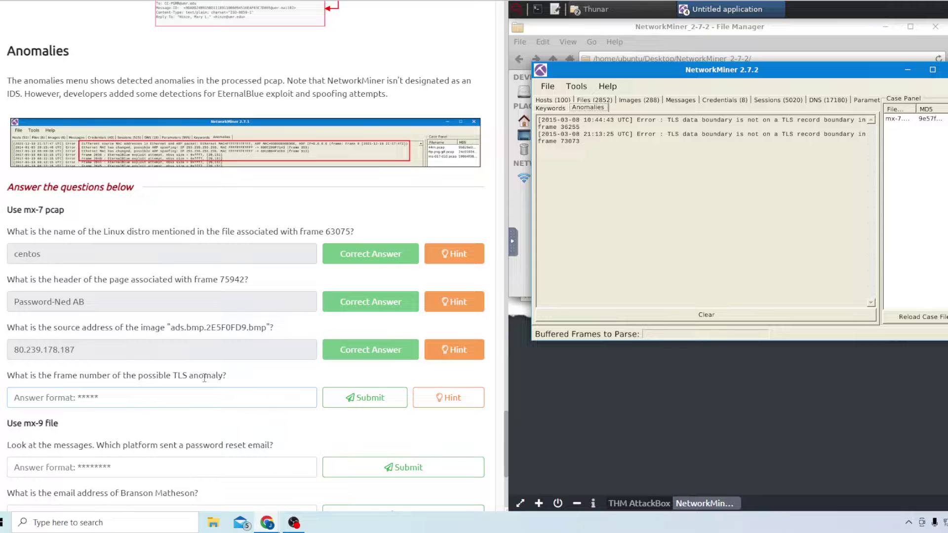
Submit frame 36255 as the TLS anomaly answer
type("36")
key("Return")
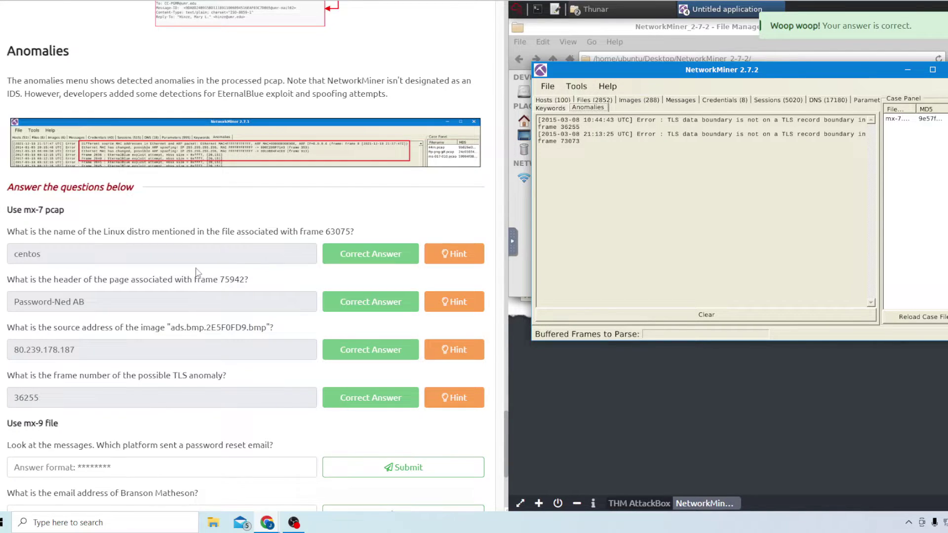
scroll(197, 272, "down", 3)
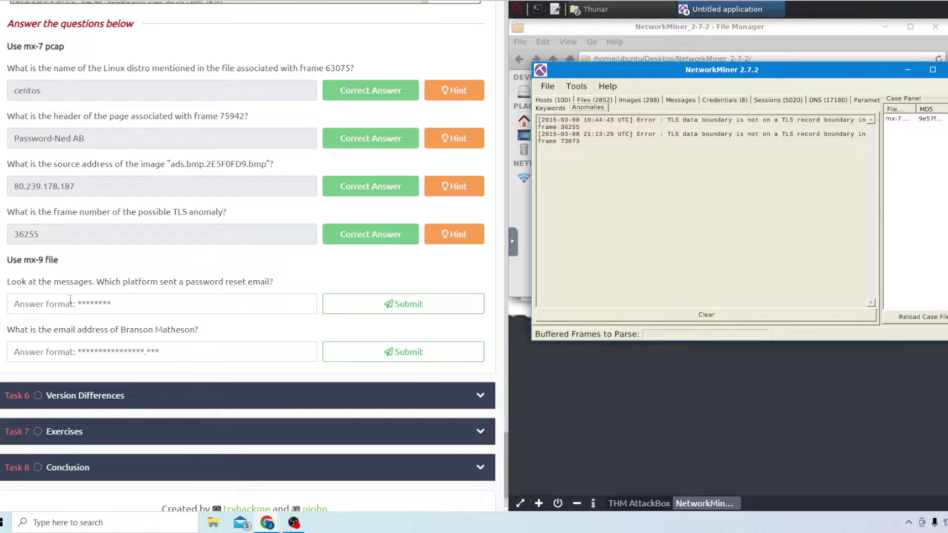
Replace mx-7 with mx-9.pcap in the case and view frame 104114's Facebook reset email
right_click(922, 119)
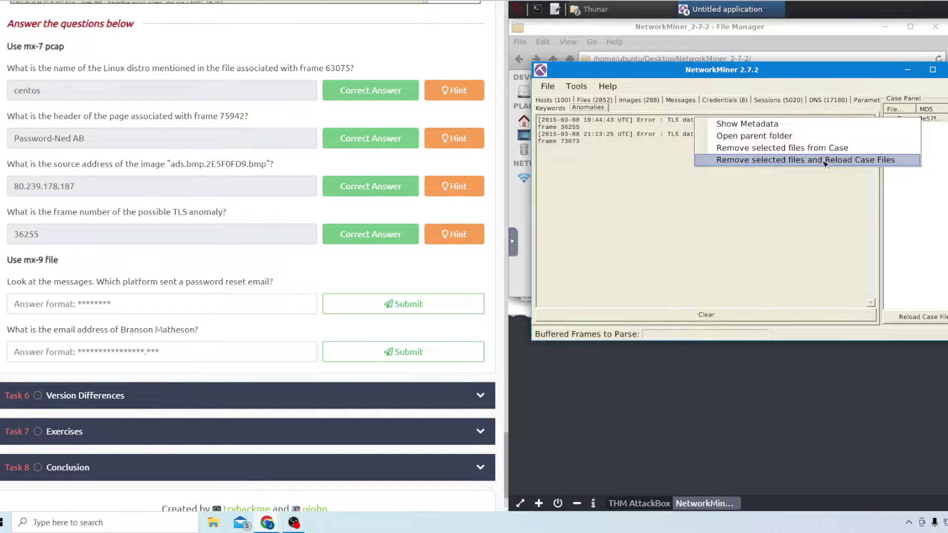
left_click(812, 163)
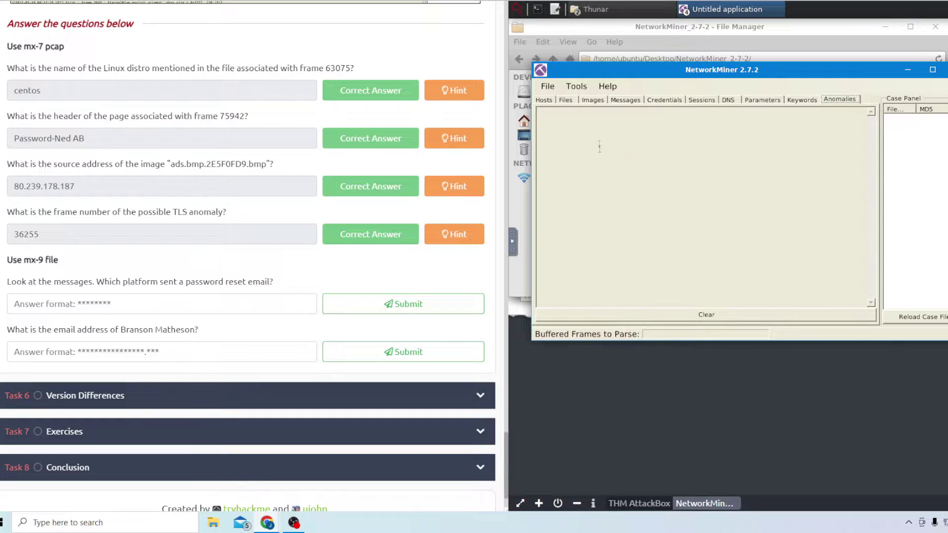
left_click(543, 87)
left_click(568, 102)
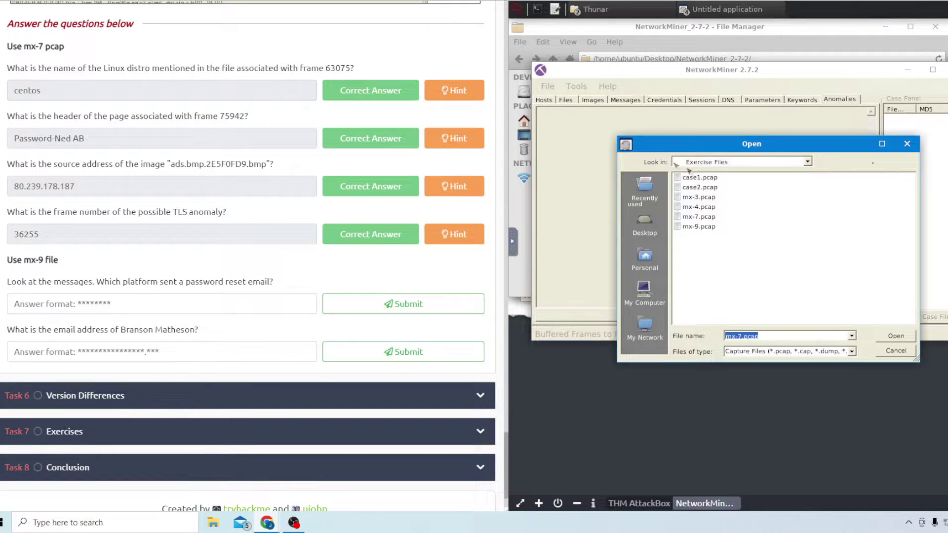
double_click(706, 227)
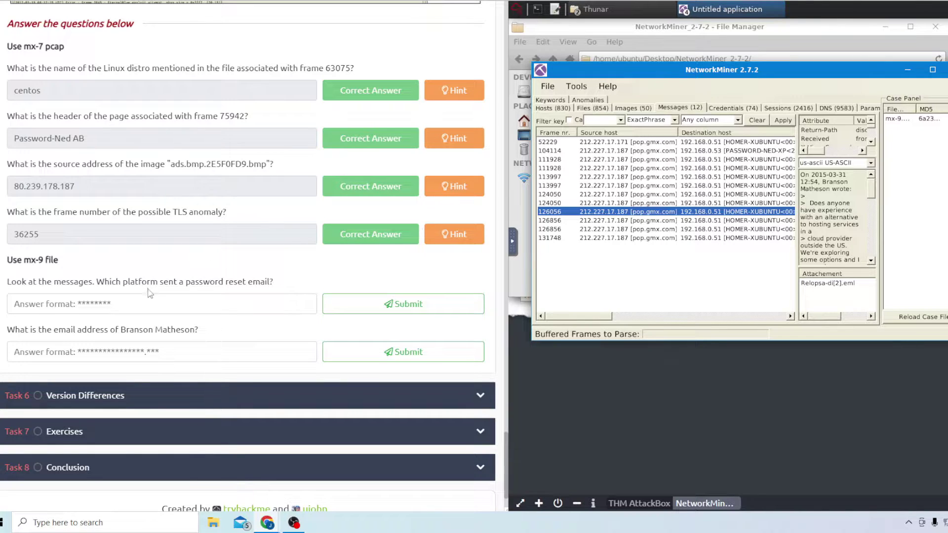
left_click(647, 152)
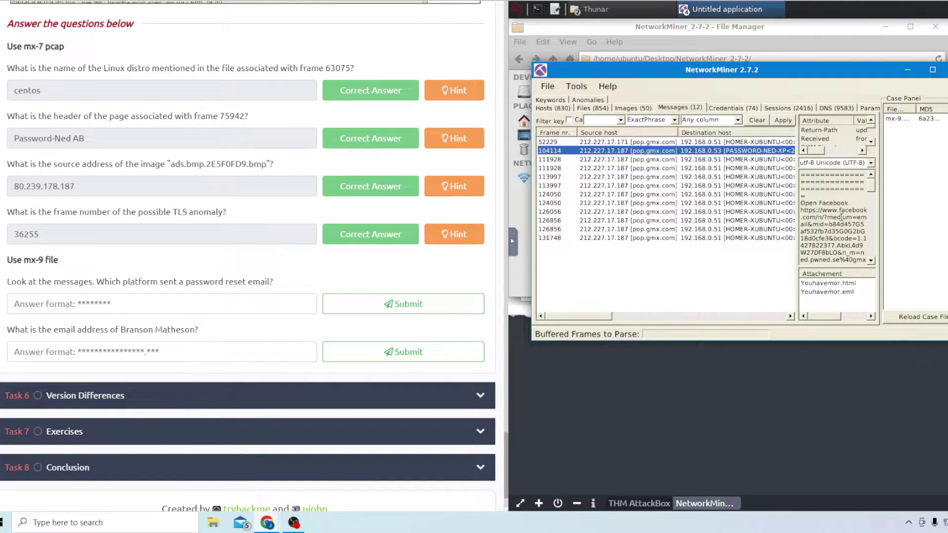
Answer the password-reset platform question with 'facebook'
left_click(199, 304)
type("facebook")
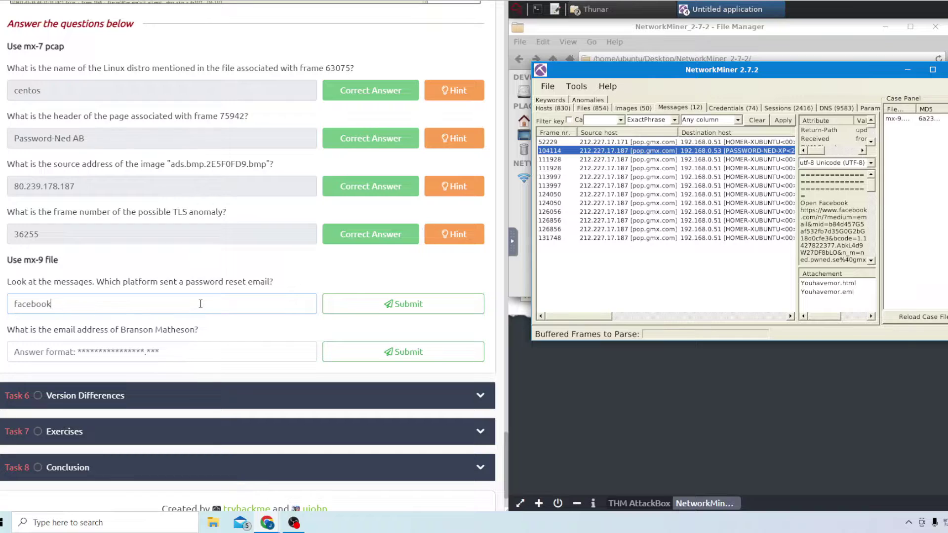
key("Return")
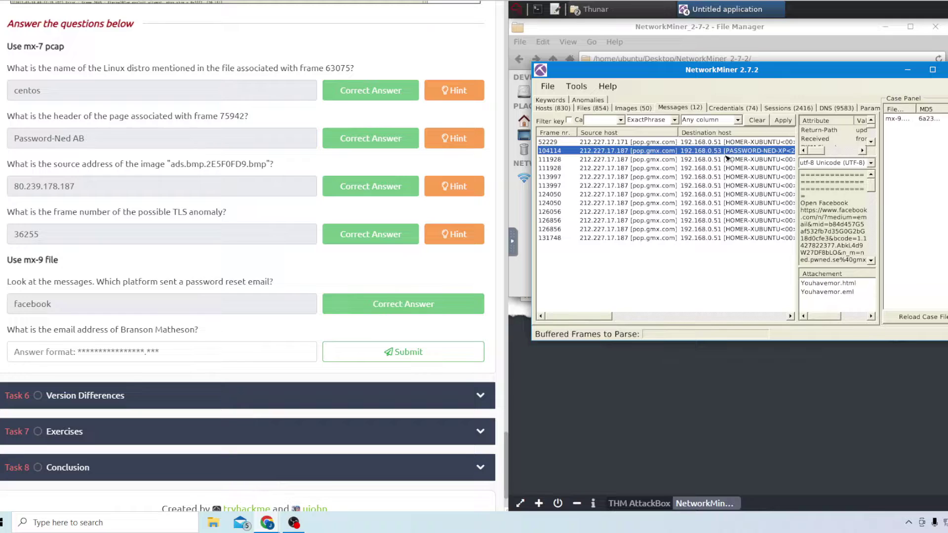
Read the frame 111928 and 113997 messages and submit the sender's e-mail address
left_click(713, 161)
left_click(713, 168)
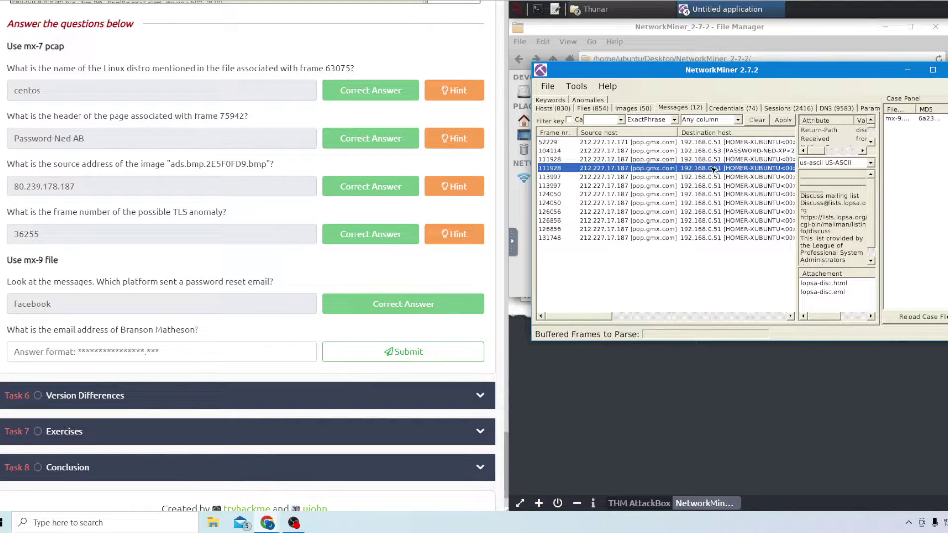
left_click(751, 176)
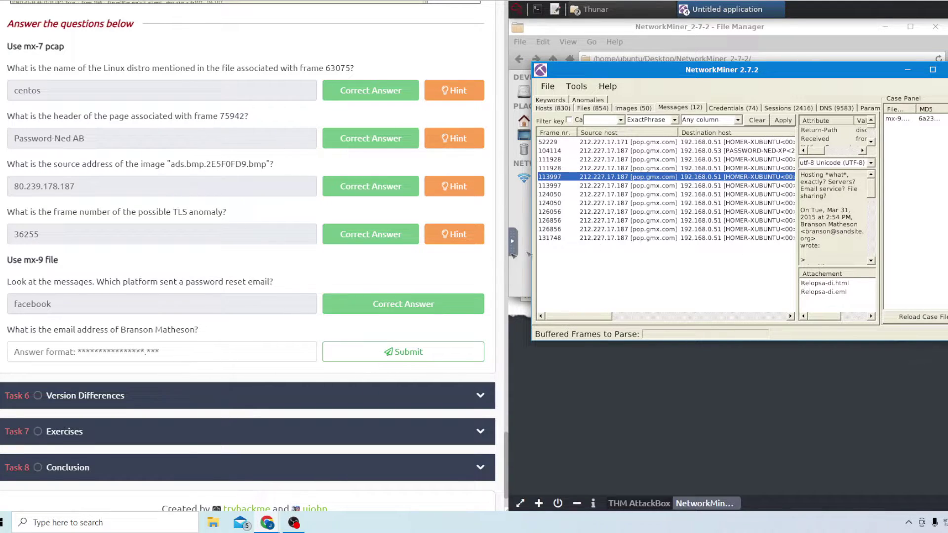
left_click(200, 352)
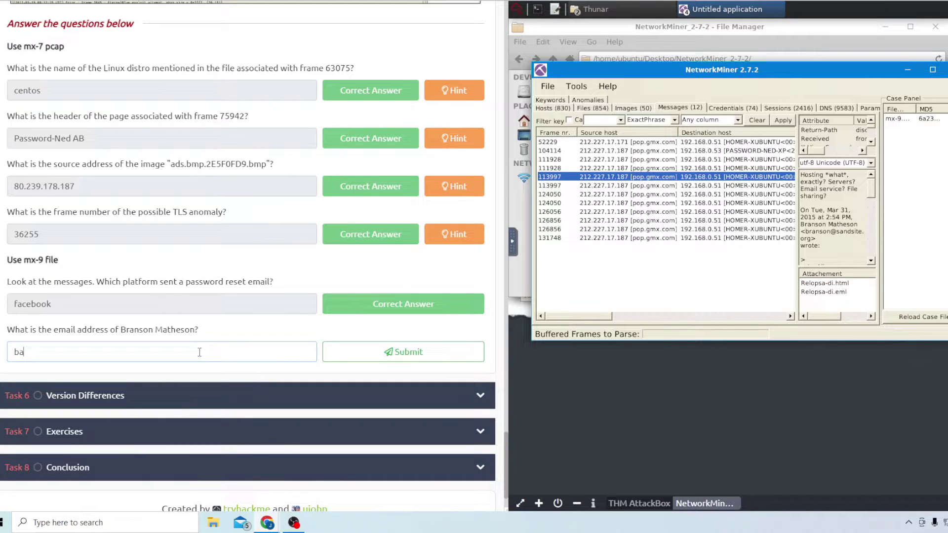
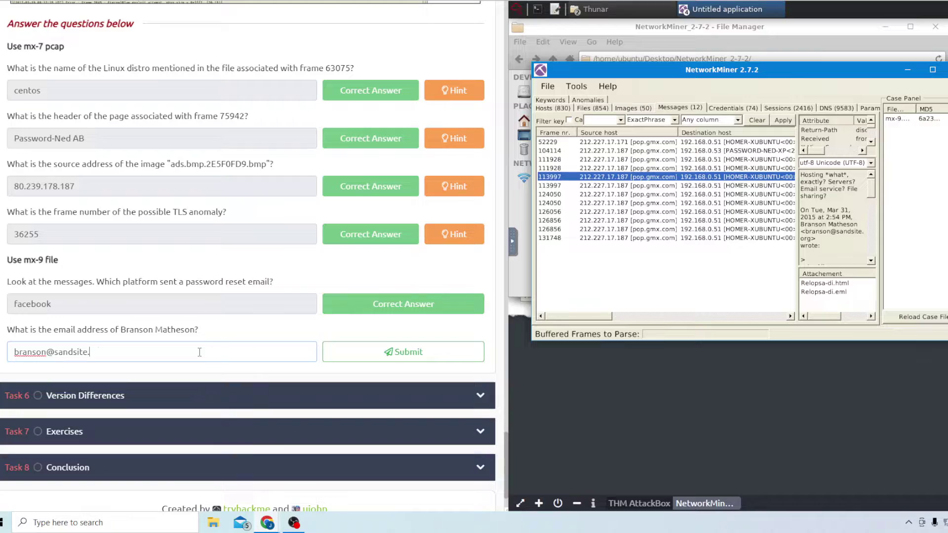
key("Return")
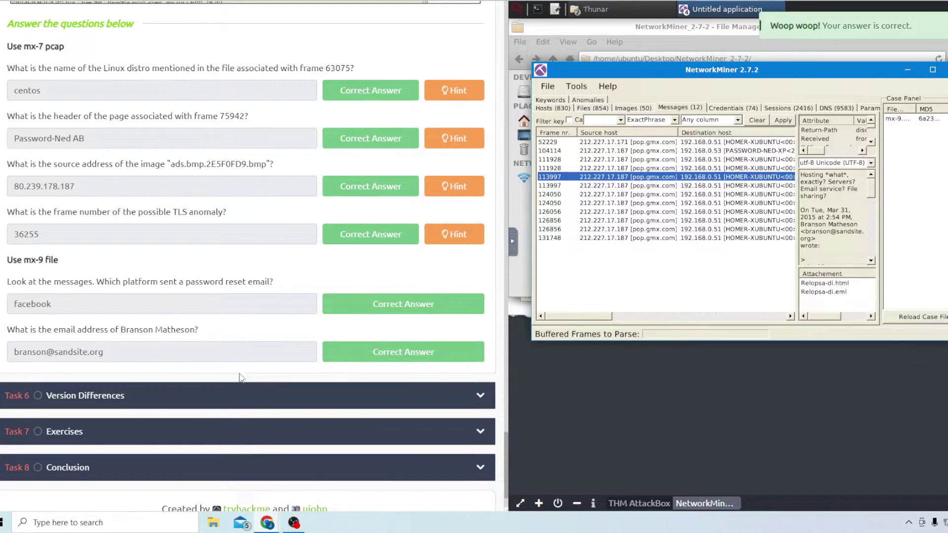
scroll(232, 370, "up", 20)
Open the Task 6 Version Differences section and scroll through its three version questions
scroll(218, 361, "down", 4)
scroll(217, 356, "up", 2)
scroll(212, 346, "down", 15)
left_click(79, 395)
scroll(81, 395, "down", 15)
scroll(108, 247, "up", 10)
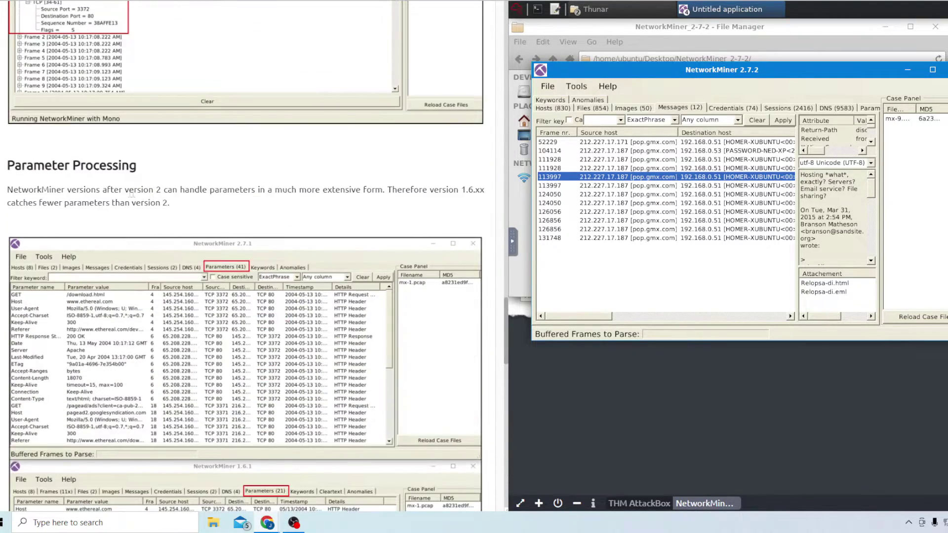
scroll(131, 194, "up", 2)
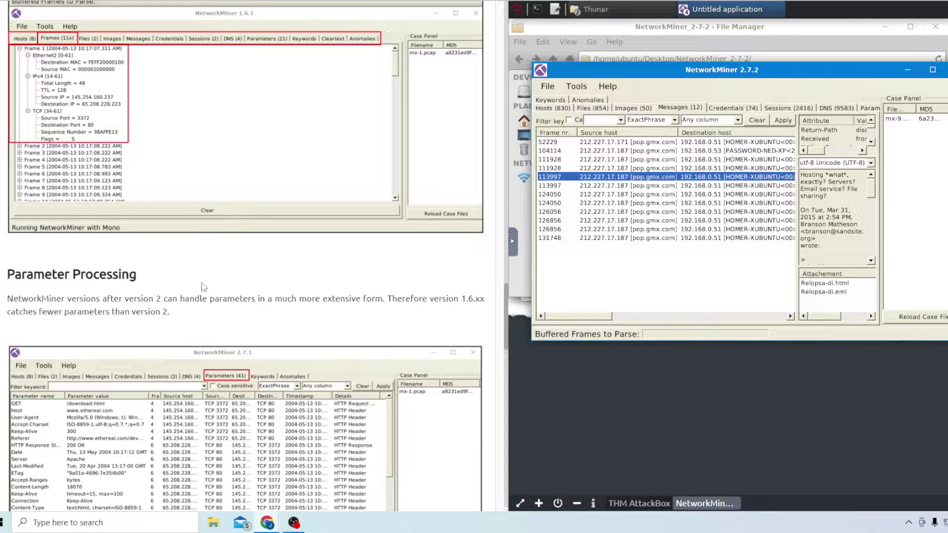
scroll(207, 257, "down", 1)
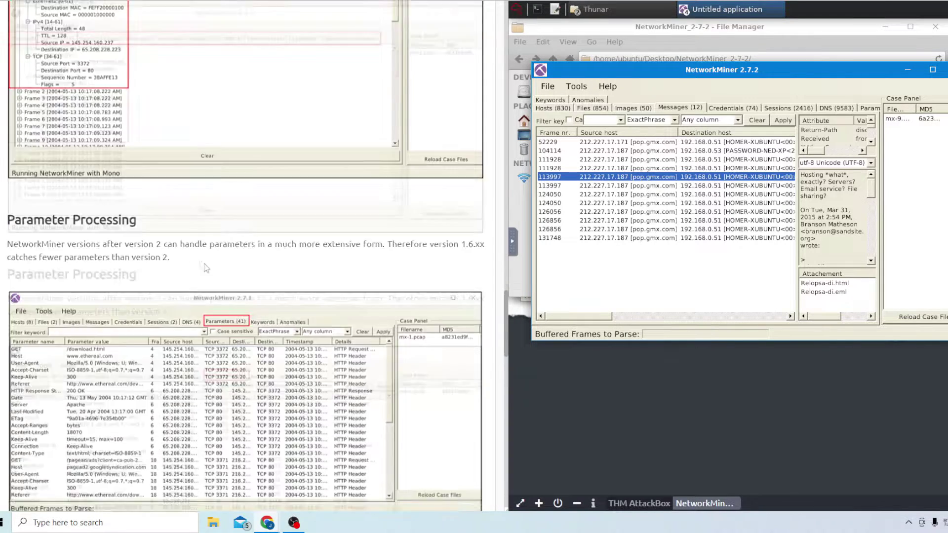
scroll(206, 268, "down", 8)
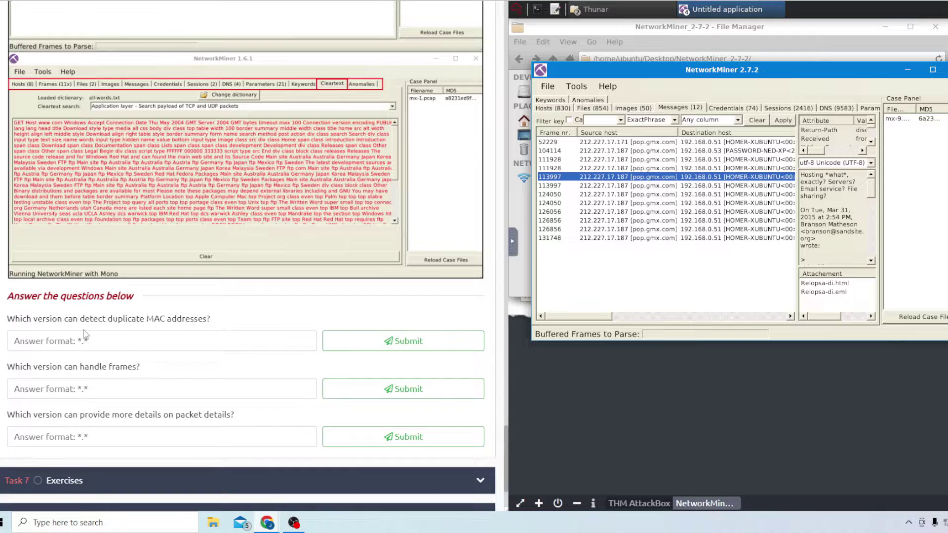
Answer 2.7 for duplicate MACs, 1.6 for frames handling and 1.6 for packet details
left_click(99, 336)
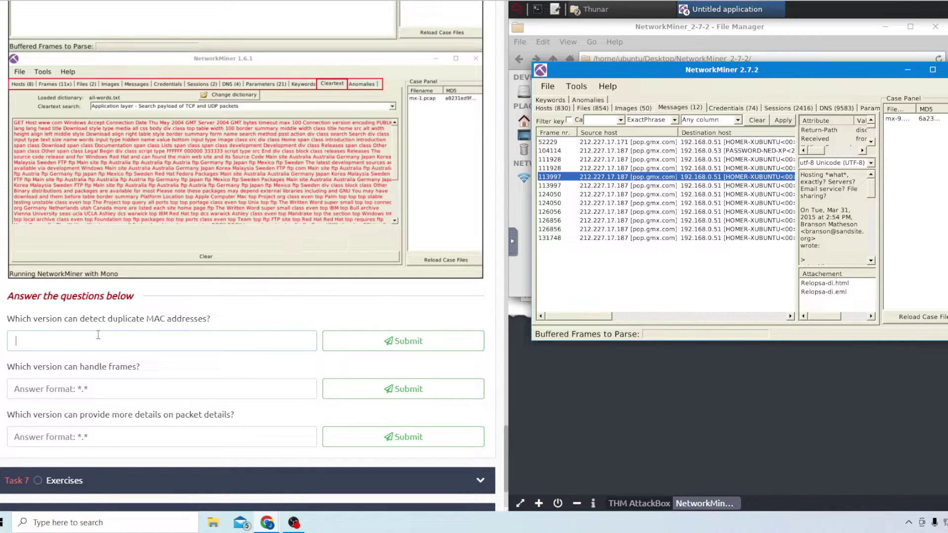
key("BackSpace")
type("2.6")
key("Return")
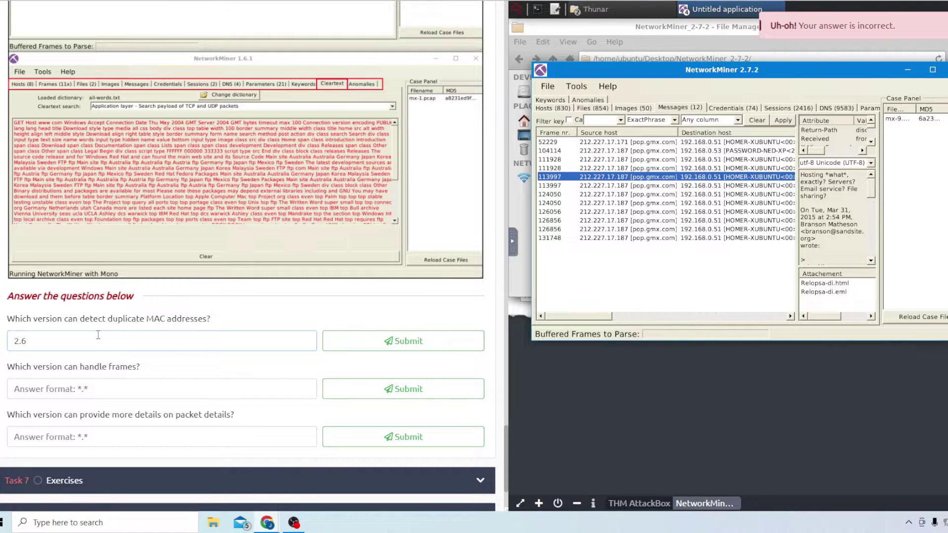
key("Return")
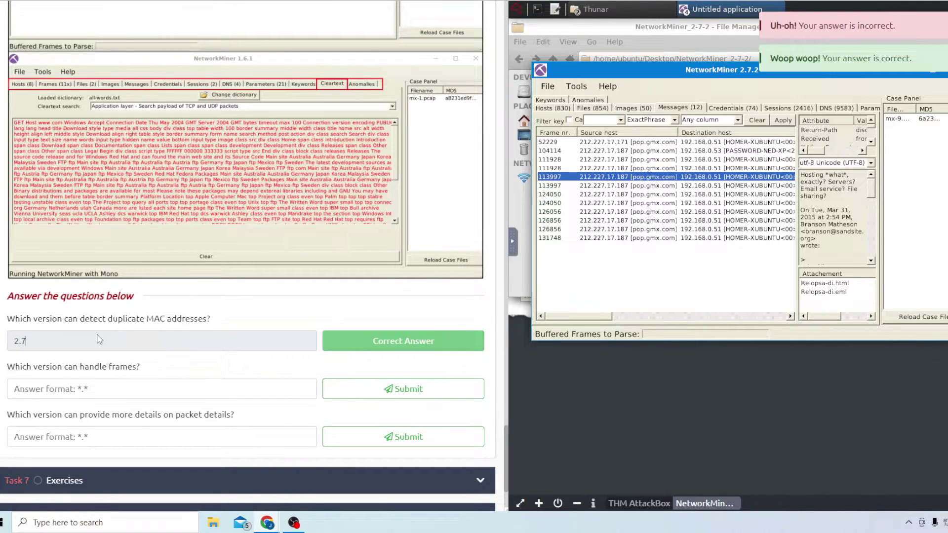
left_click(84, 392)
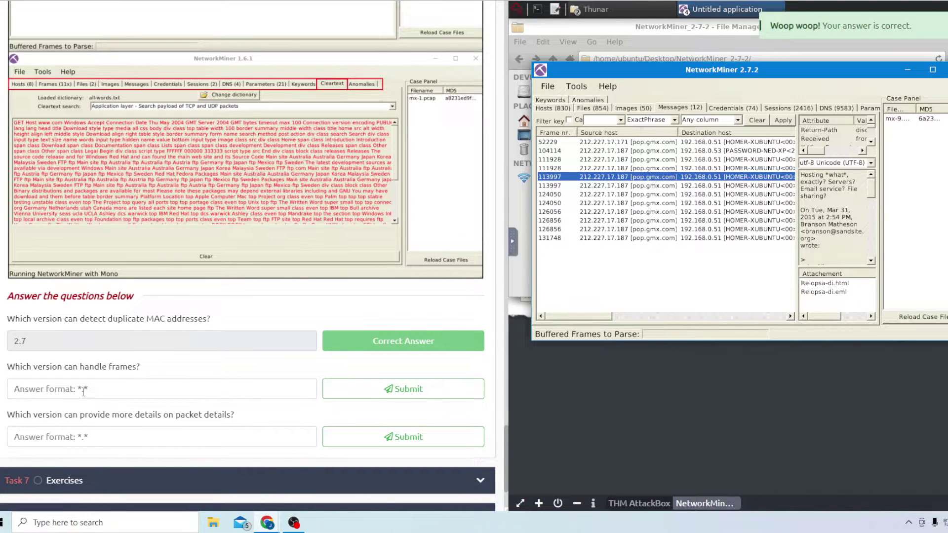
type("1")
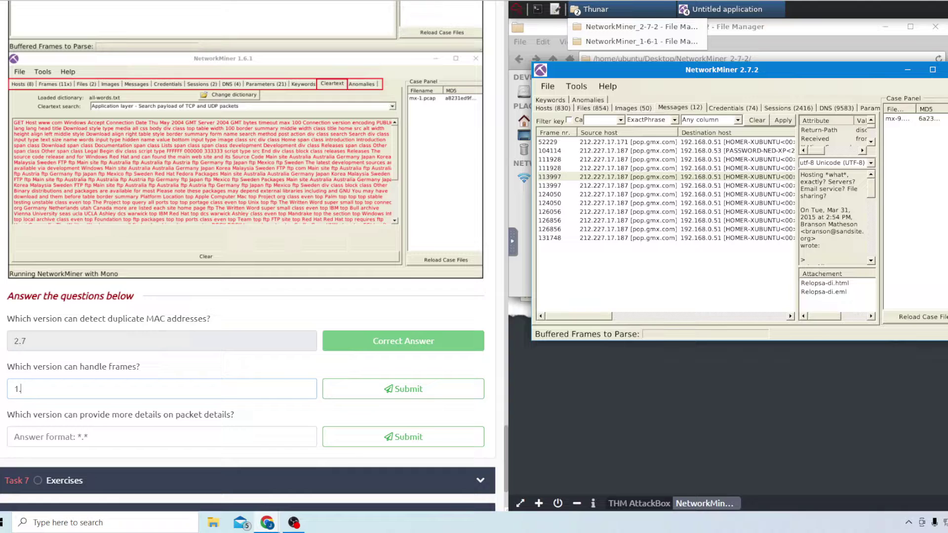
type(".6")
key("Return")
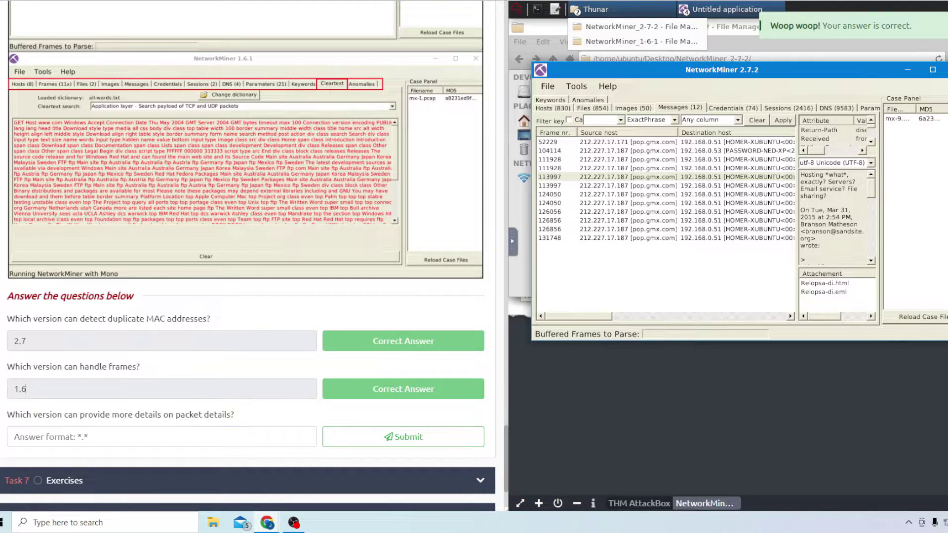
left_click(50, 435)
type("1.6")
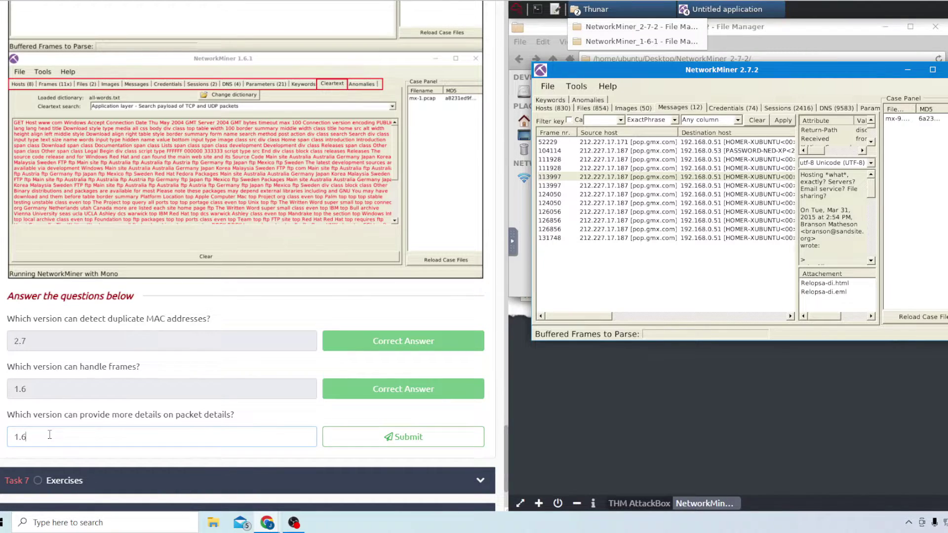
key("Return")
scroll(65, 363, "down", 2)
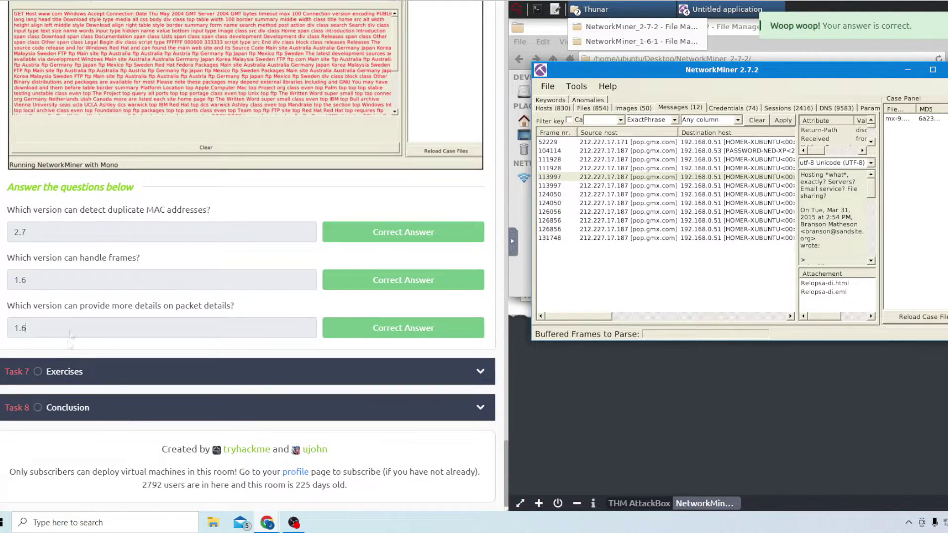
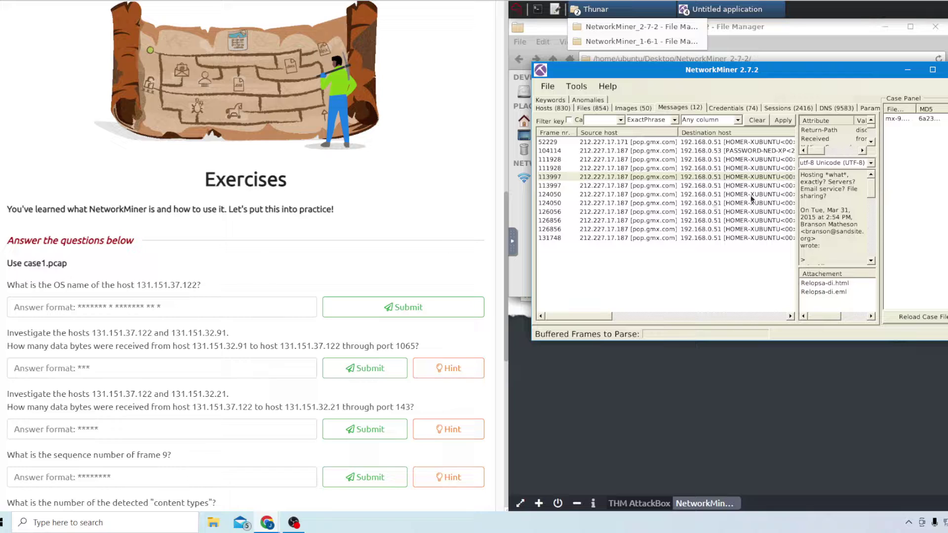
Remove the old capture and load case1.pcap into NetworkMiner
right_click(938, 119)
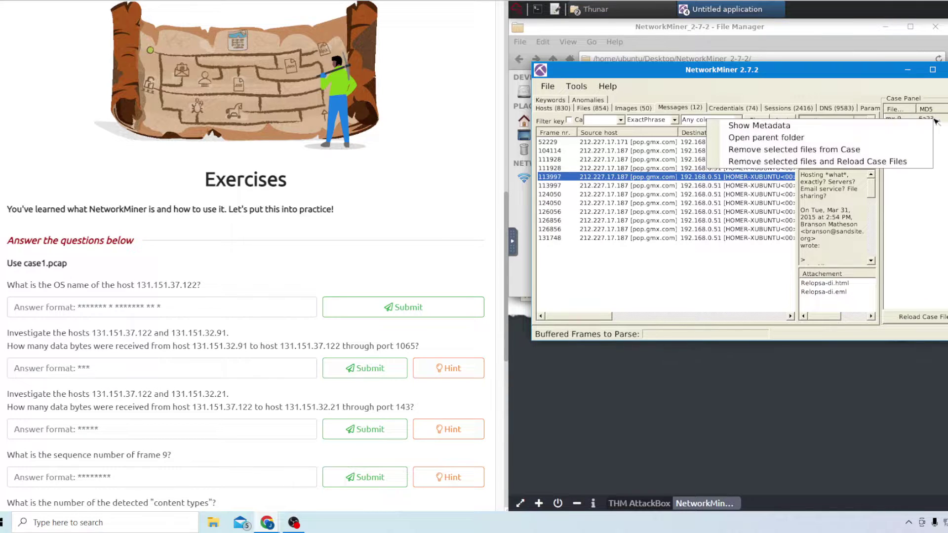
left_click(836, 162)
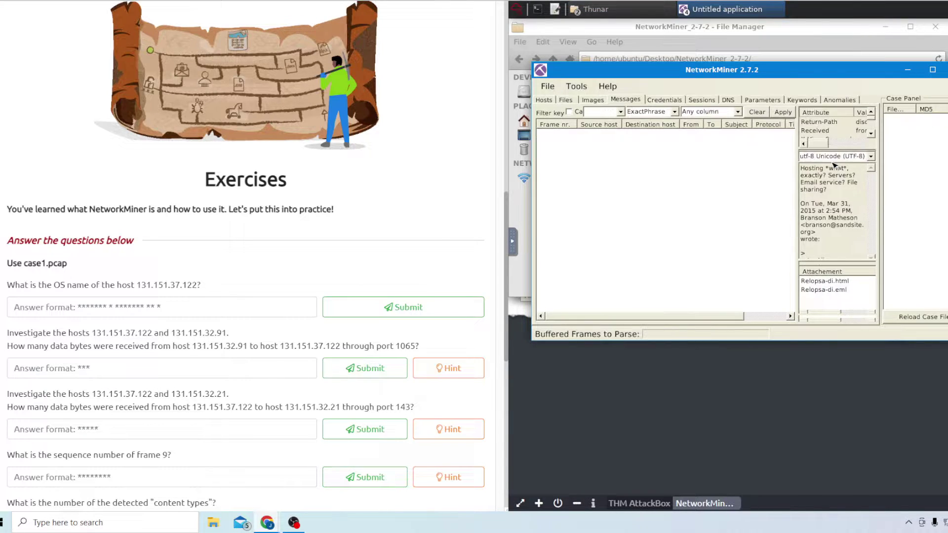
left_click(548, 86)
left_click(559, 99)
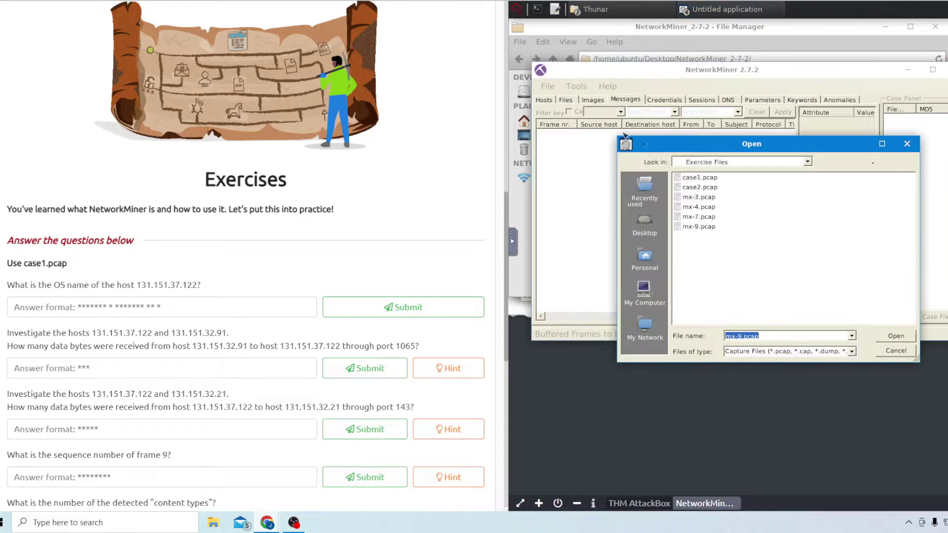
left_click(703, 177)
double_click(703, 178)
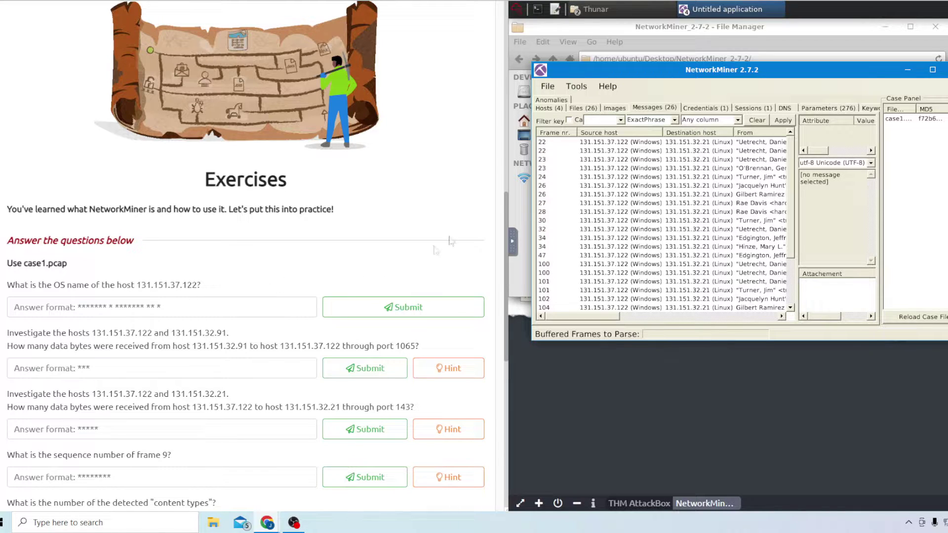
Read host 131.151.37.122's OS in Hosts and submit 'Windows - Windows NT 4'
left_click(549, 107)
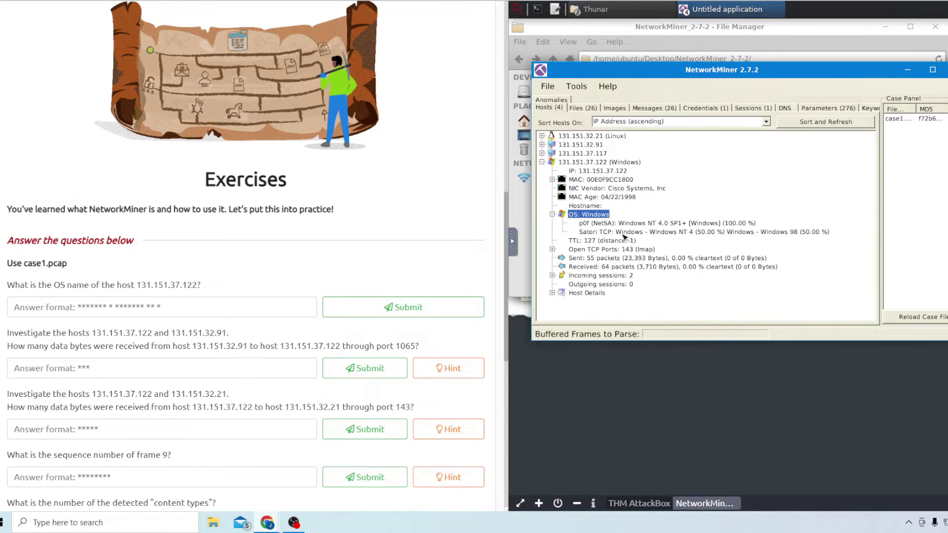
left_click(123, 313)
type("W")
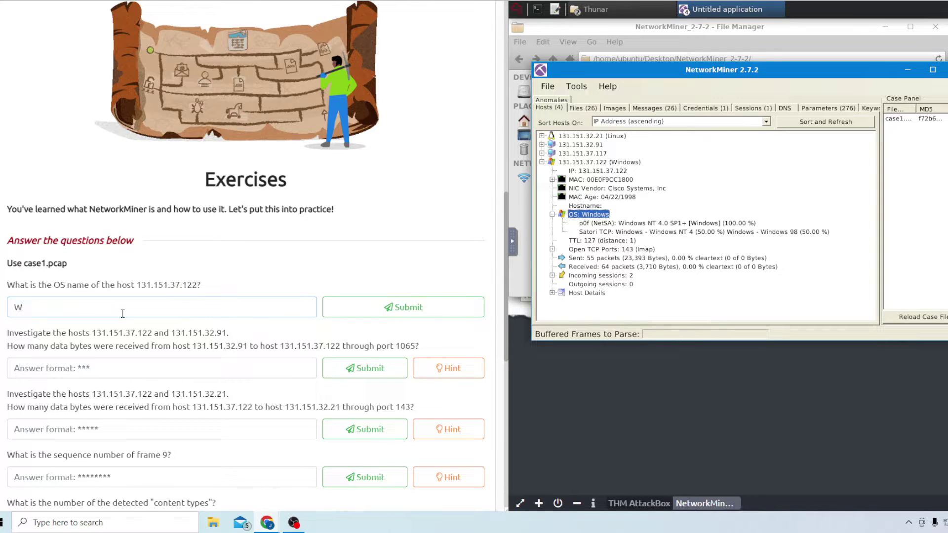
type("indsoows - Windows NT 4")
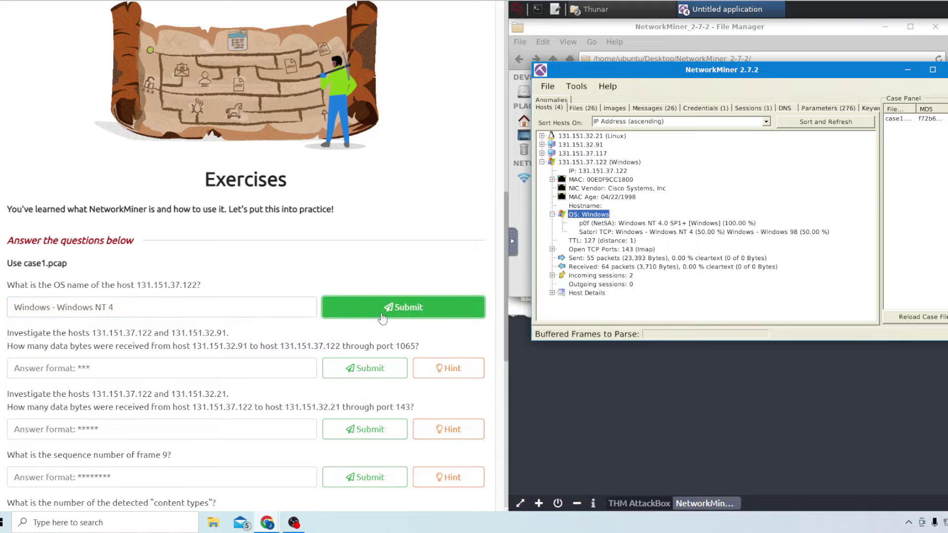
left_click(395, 307)
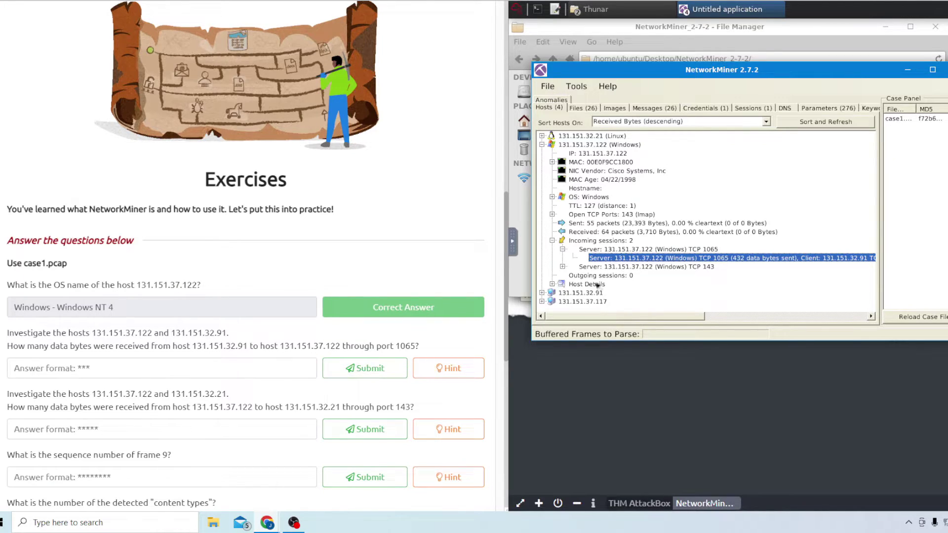
Read the TCP 1065 incoming session's data bytes and submit 192
left_click(542, 145)
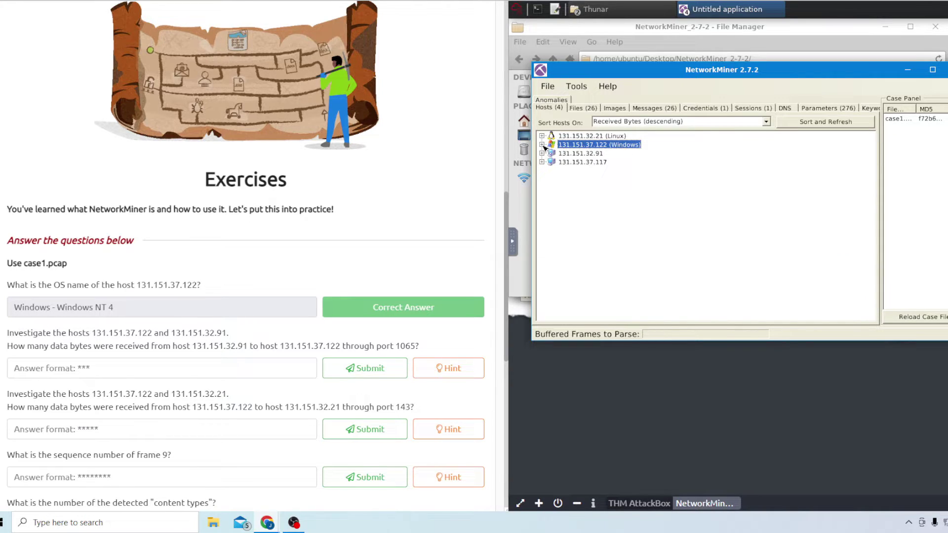
left_click(543, 145)
left_click(553, 241)
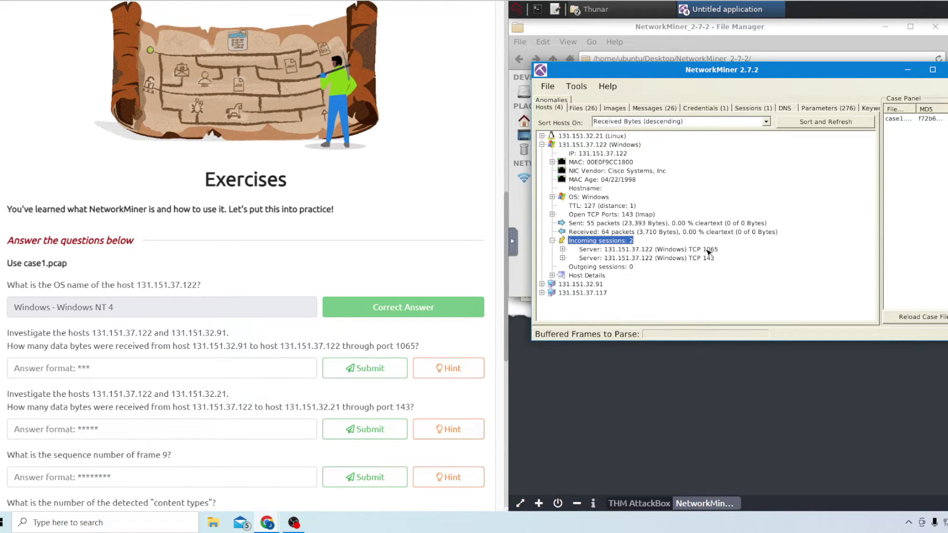
left_click(562, 251)
left_click(563, 250)
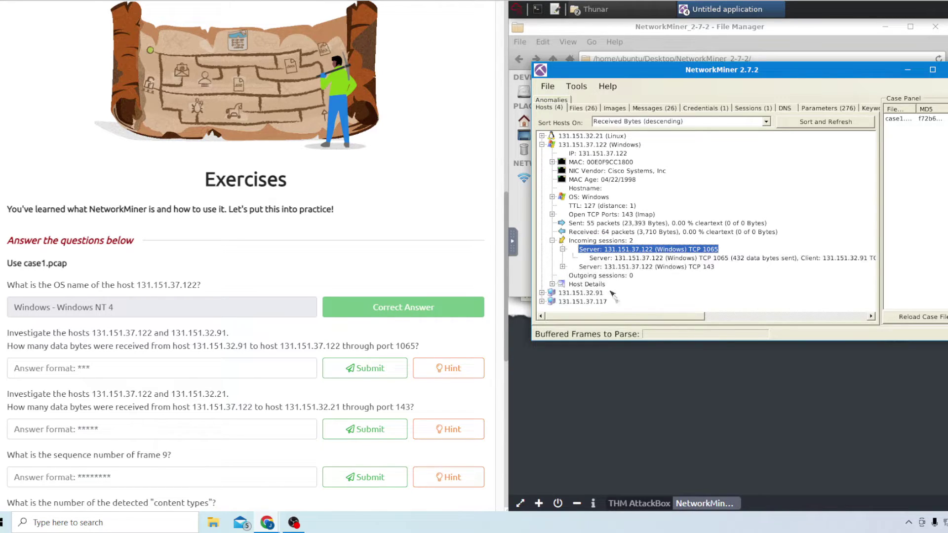
scroll(720, 303, "right", 5)
scroll(720, 303, "right", 1)
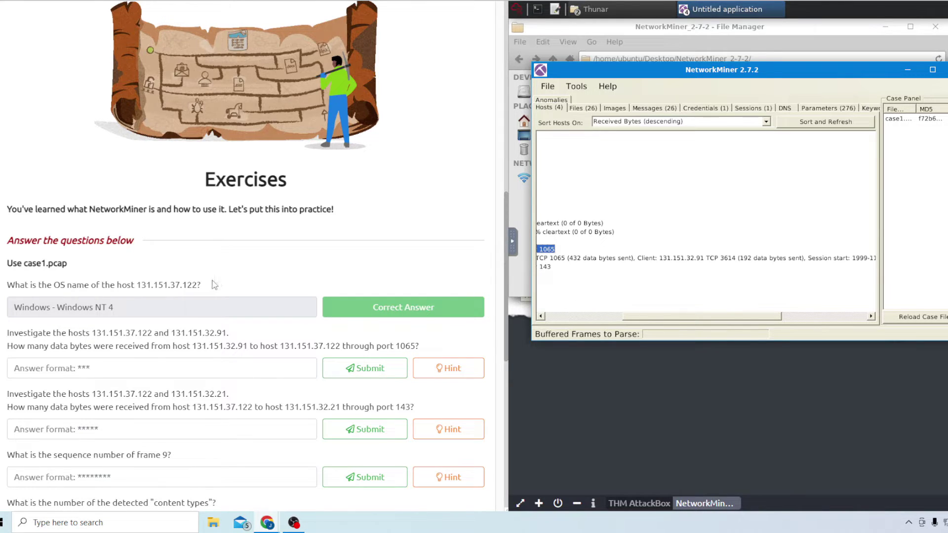
left_click(126, 365)
type("192")
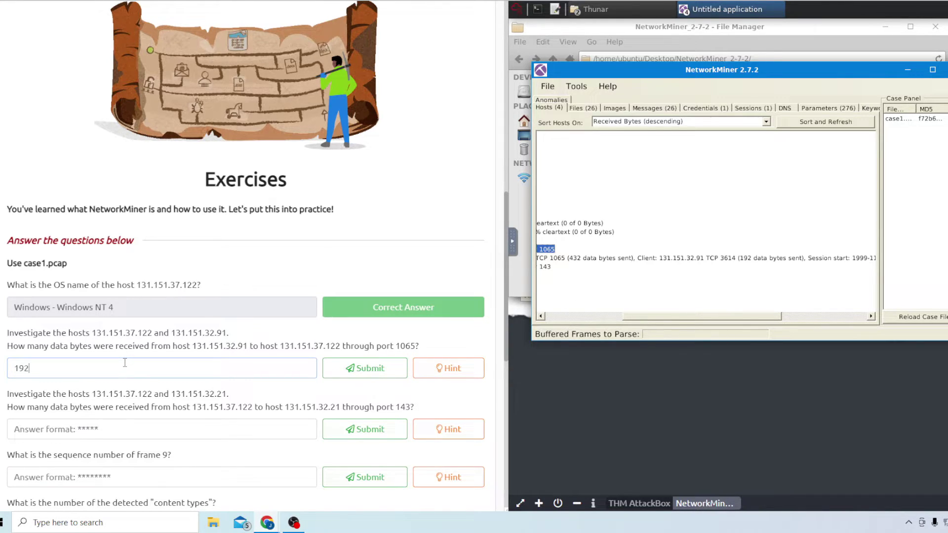
left_click(365, 373)
Submit 20769 as the port 143 session's data bytes
scroll(163, 410, "down", 1)
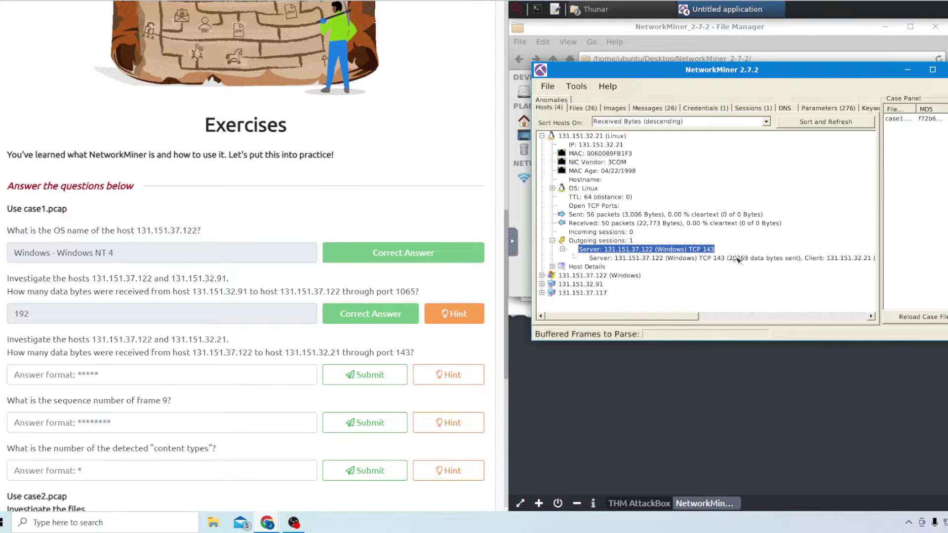
left_click(144, 374)
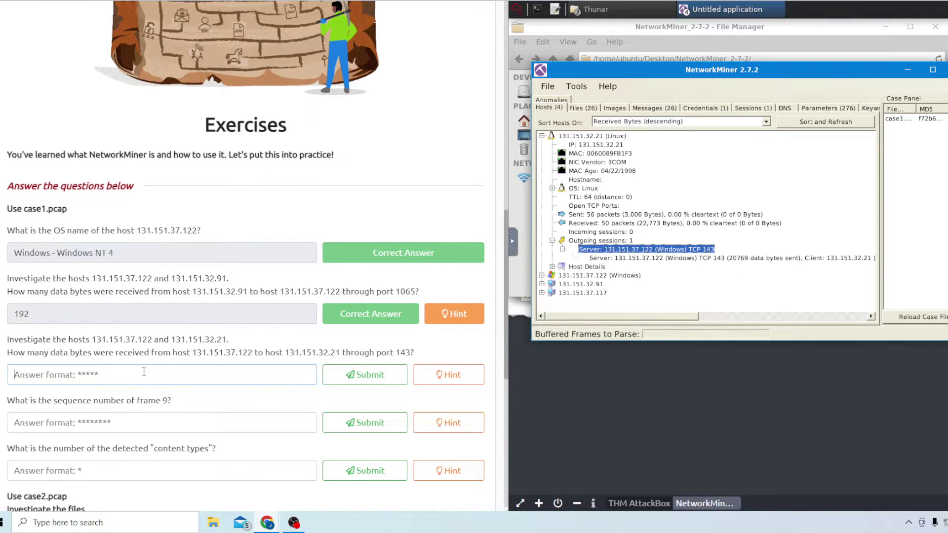
type("20769")
key("Return")
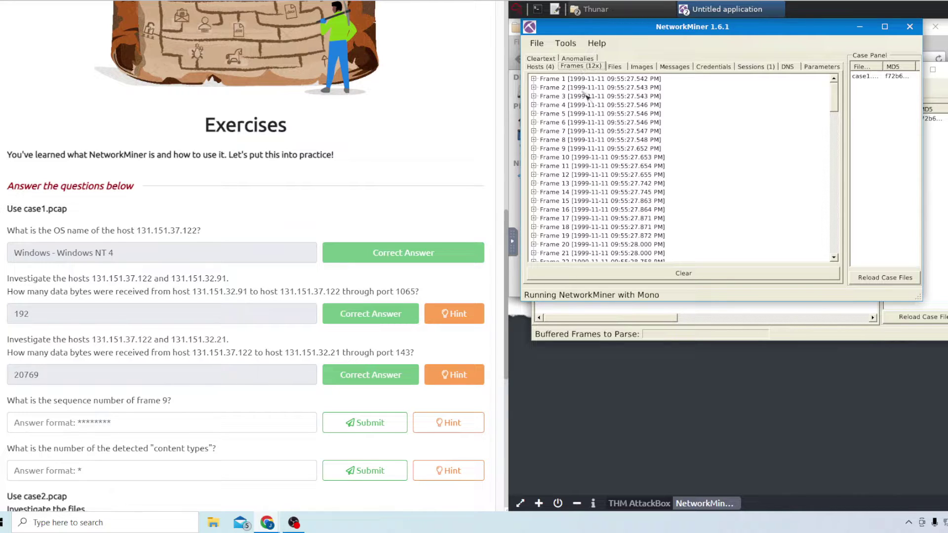
Read frame 9's TCP sequence number 2AD77400 in Frames and submit it as the answer
left_click(534, 149)
left_click(545, 175)
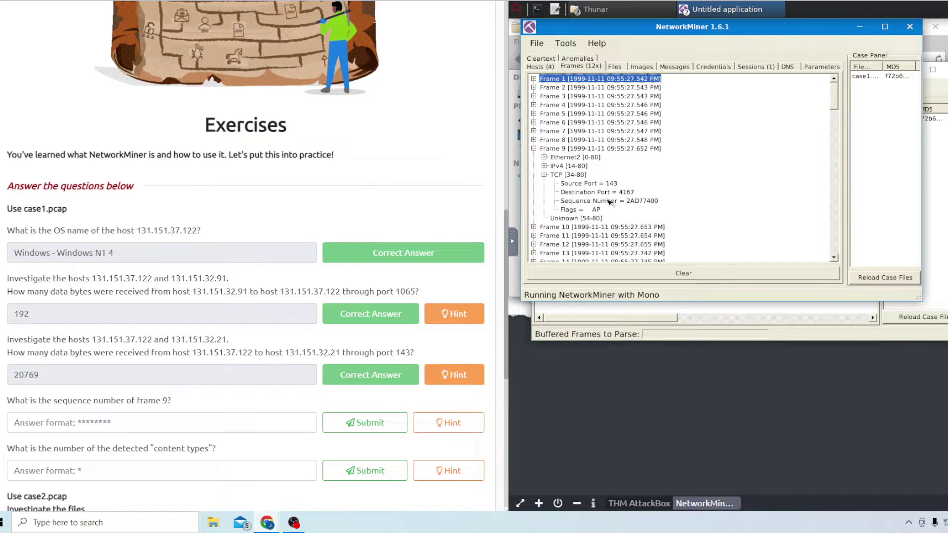
left_click(631, 202)
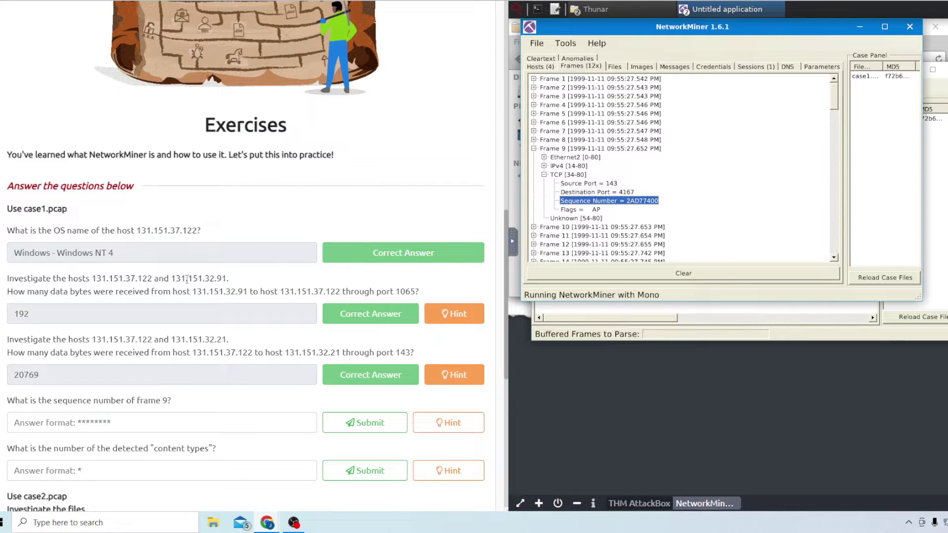
left_click(74, 428)
type("2AD77400")
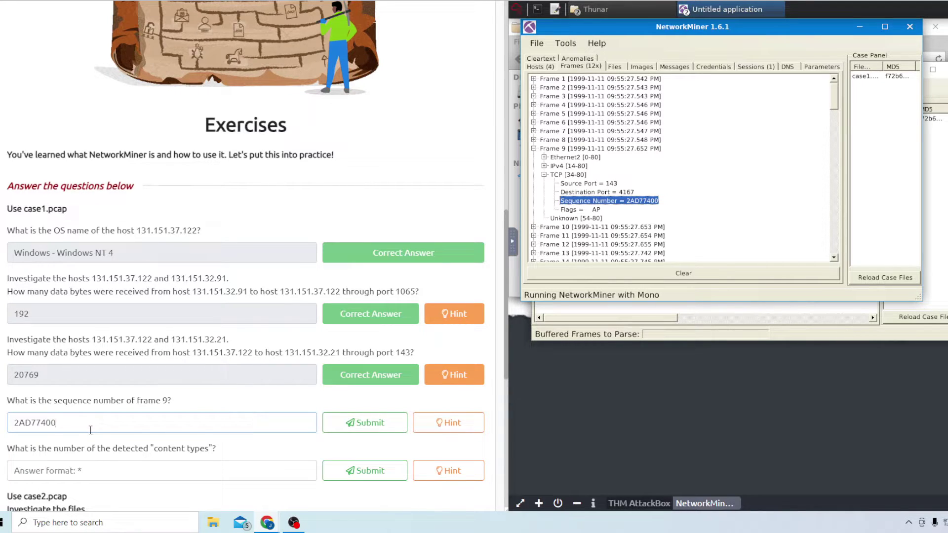
left_click(351, 423)
scroll(262, 394, "down", 1)
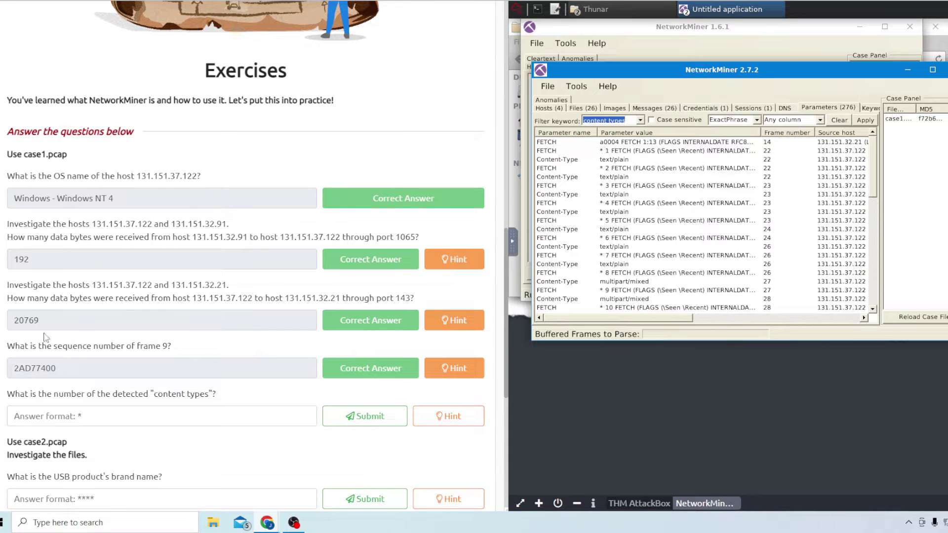
Check the hint and filter the Parameters tab by 'content' to list Content-Type values
left_click(434, 421)
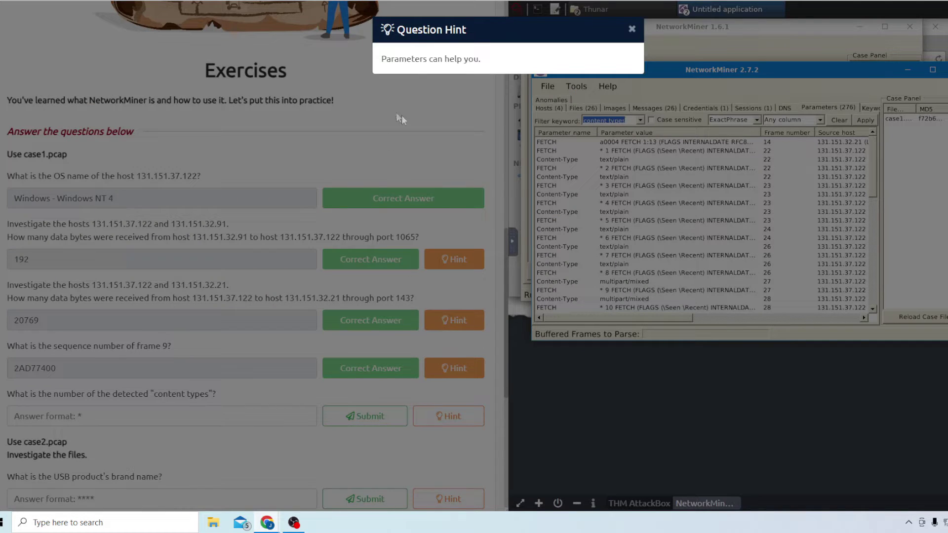
left_click(631, 29)
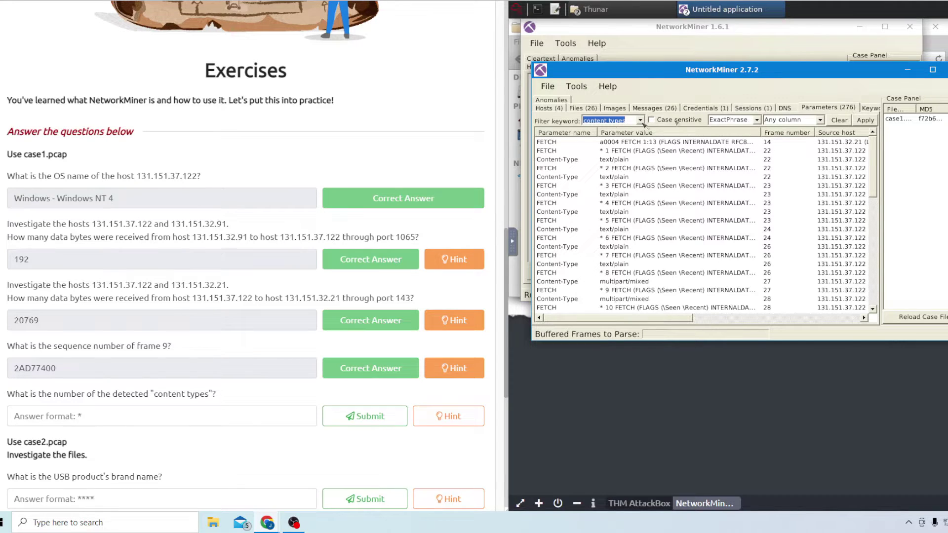
left_click(622, 120)
key("Return")
left_click(866, 120)
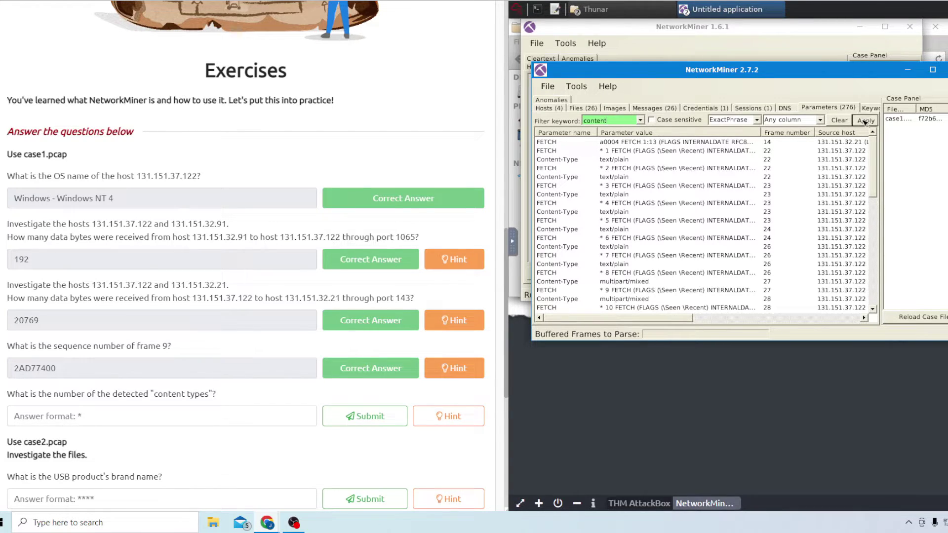
left_click(615, 160)
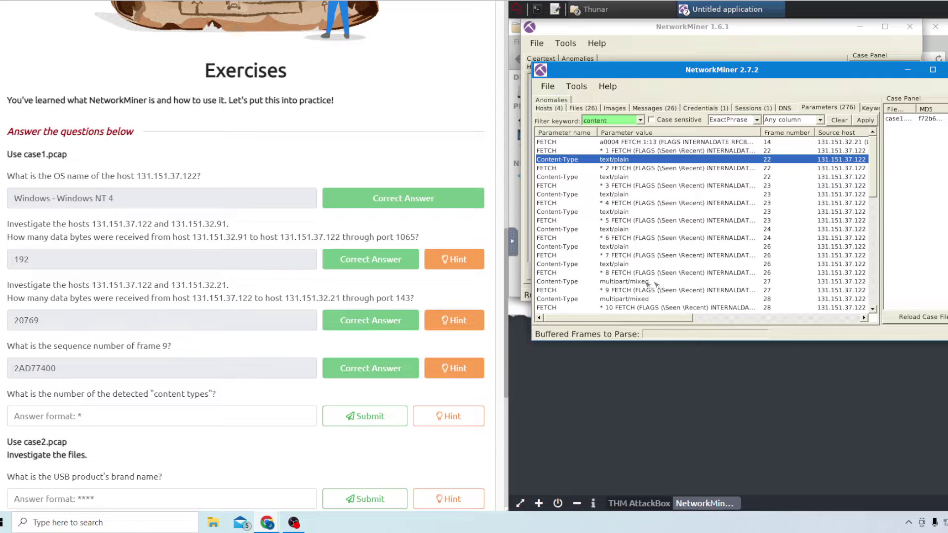
Submit 2 as the number of content types
left_click(181, 413)
type("2")
left_click(373, 417)
scroll(151, 380, "down", 2)
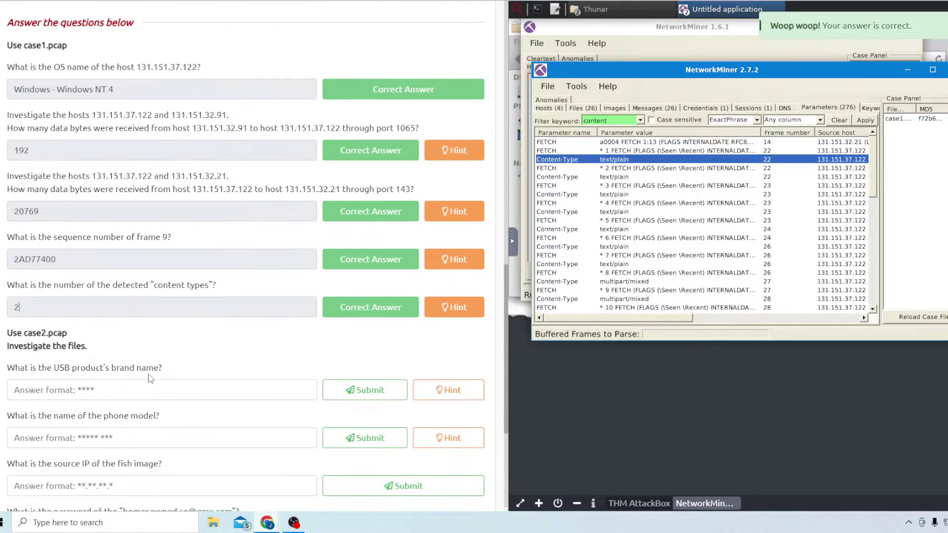
scroll(123, 377, "down", 4)
scroll(124, 378, "up", 3)
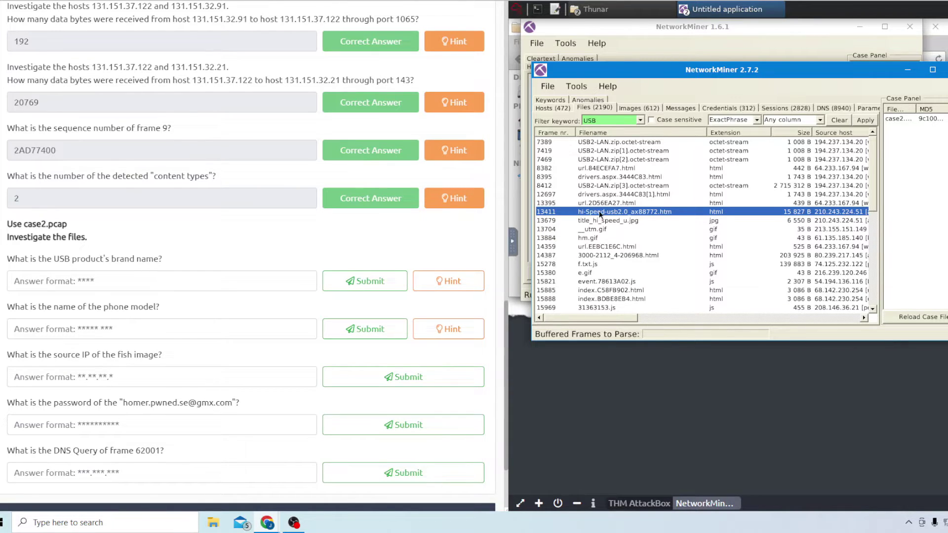
Read the USB brand from hi-Speed-usb2.0_ax88772.htm's file details and submit 'asix'
right_click(600, 214)
left_click(635, 256)
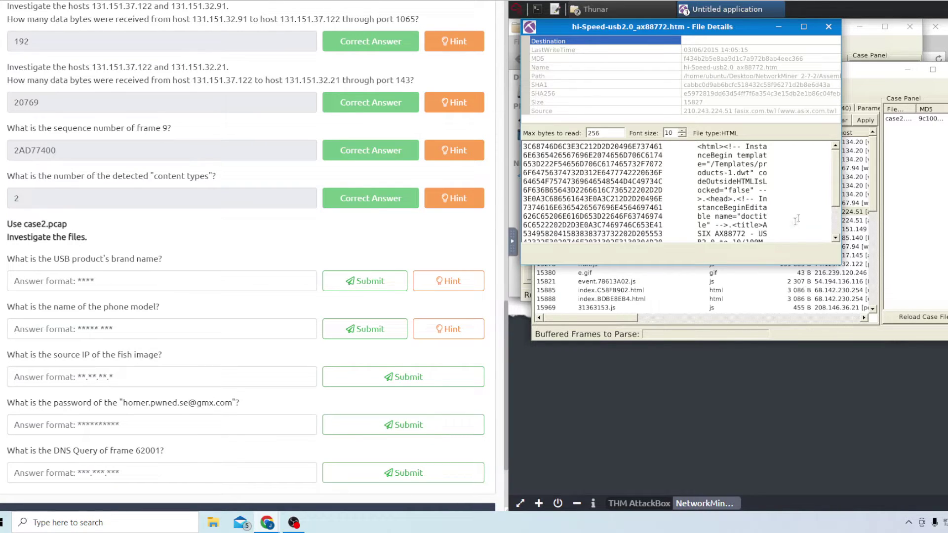
scroll(839, 202, "down", 1)
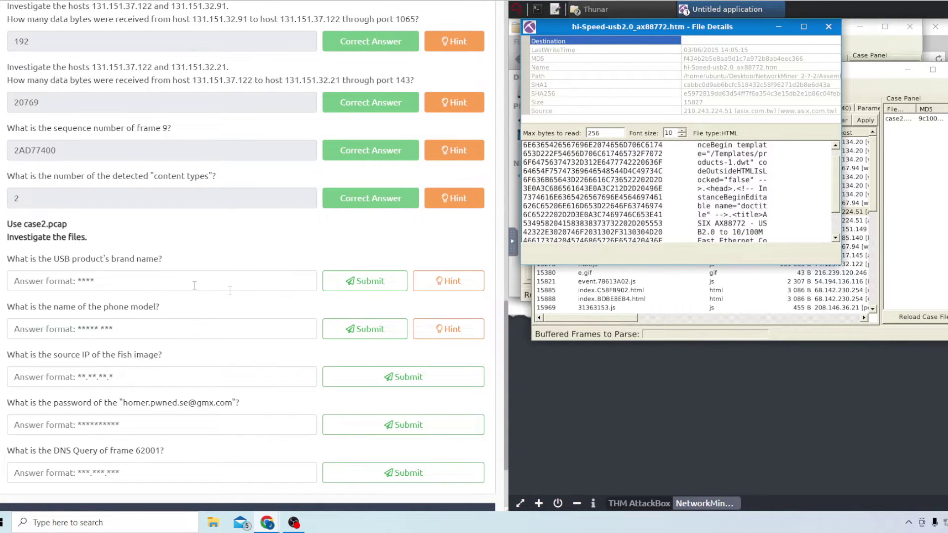
left_click(75, 277)
type("asix")
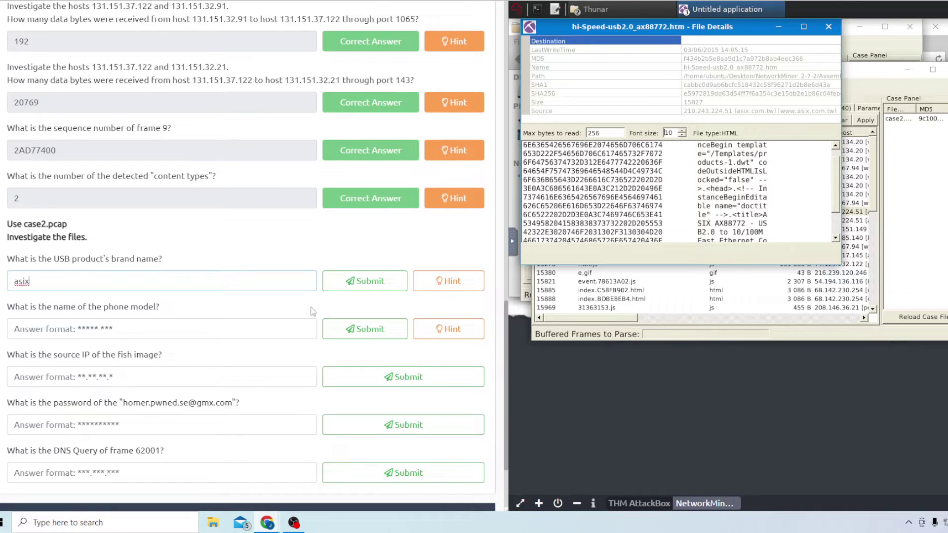
left_click(354, 282)
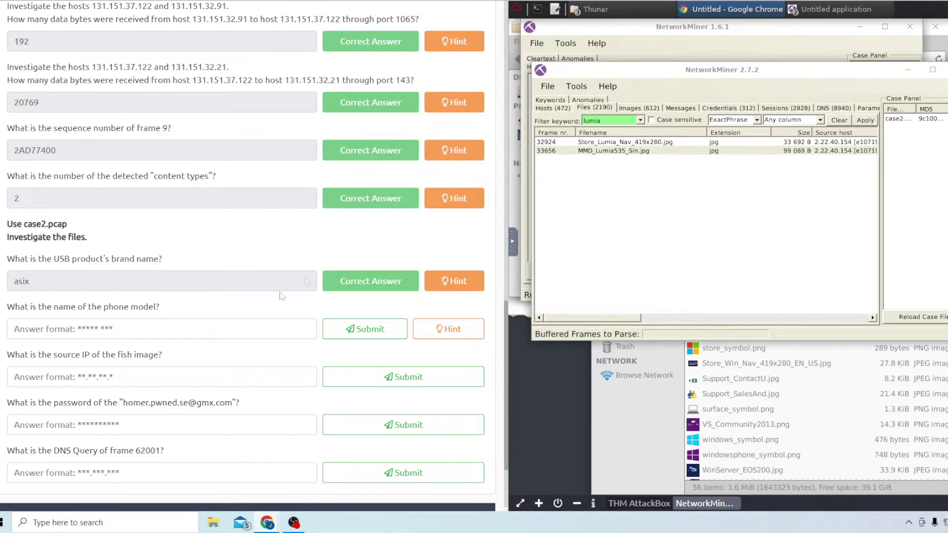
Submit 'Lumia 535' as the phone model
left_click(145, 323)
type("Lumia 535")
key("Return")
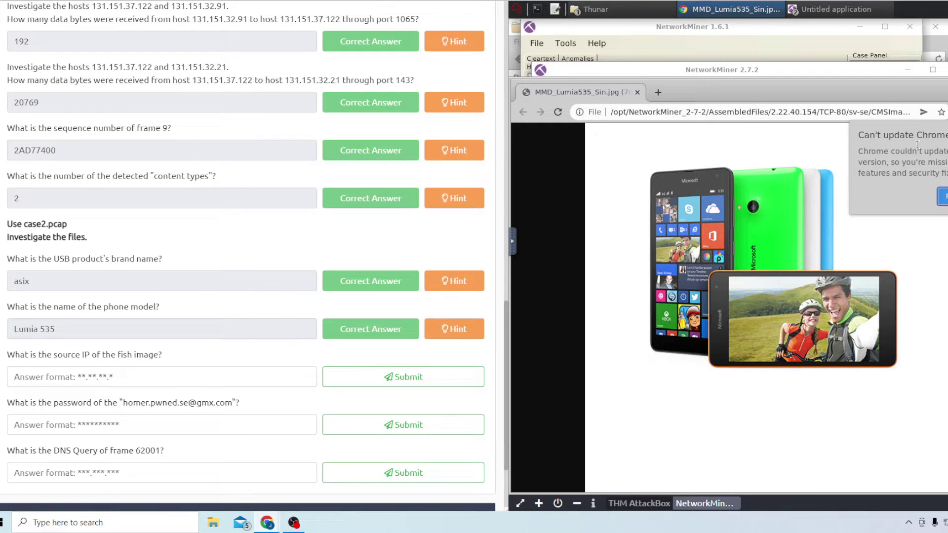
Filter Files by 'fish' and submit Crazy-Fishing.jpg's source IP 50.22.95.9
key("ctrl+w")
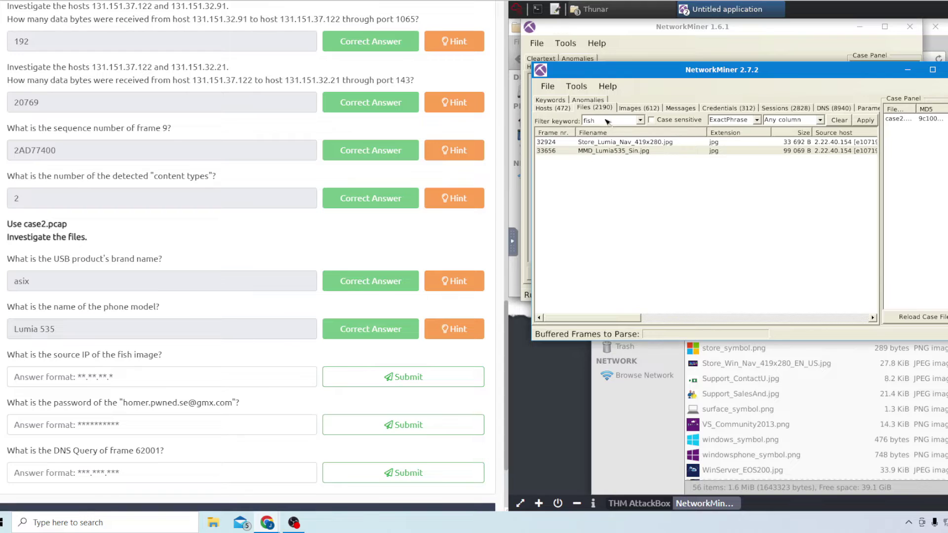
key("Return")
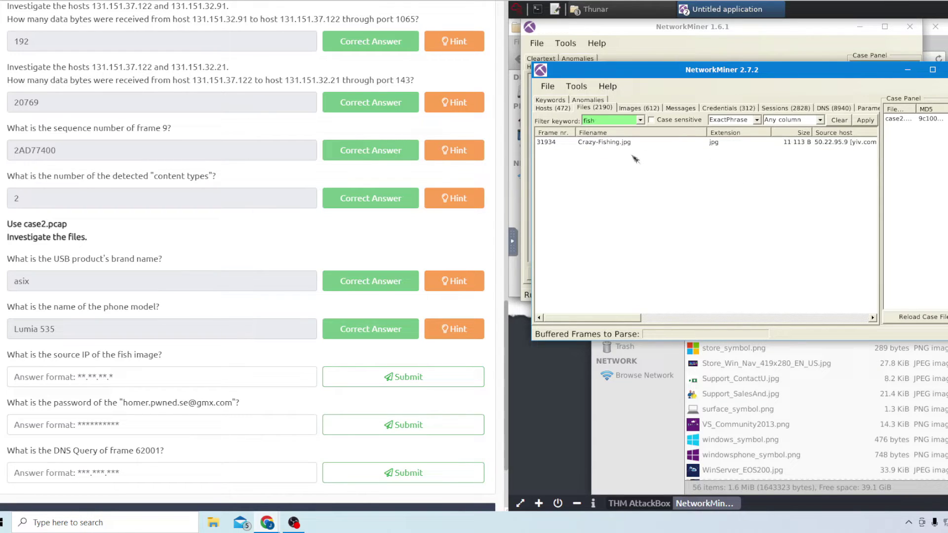
double_click(599, 143)
left_click(108, 378)
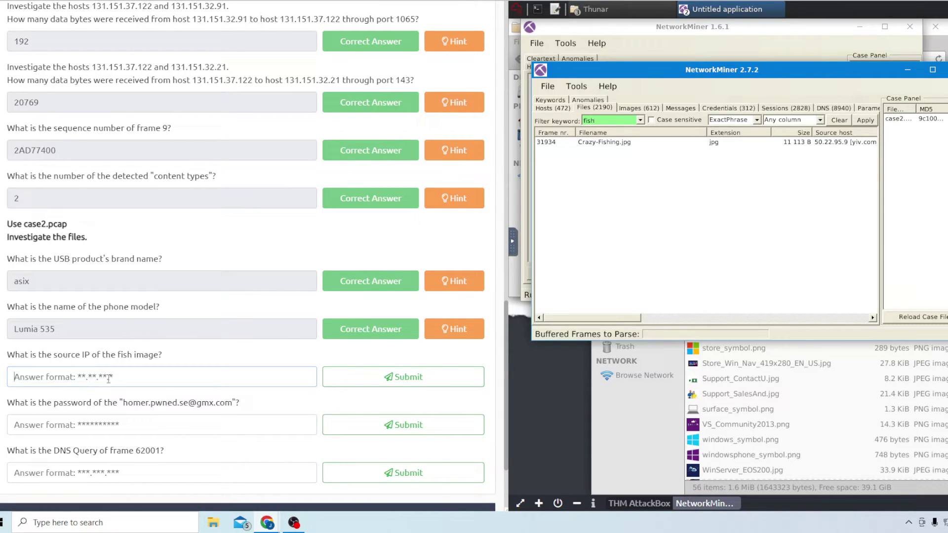
type("50.22.95")
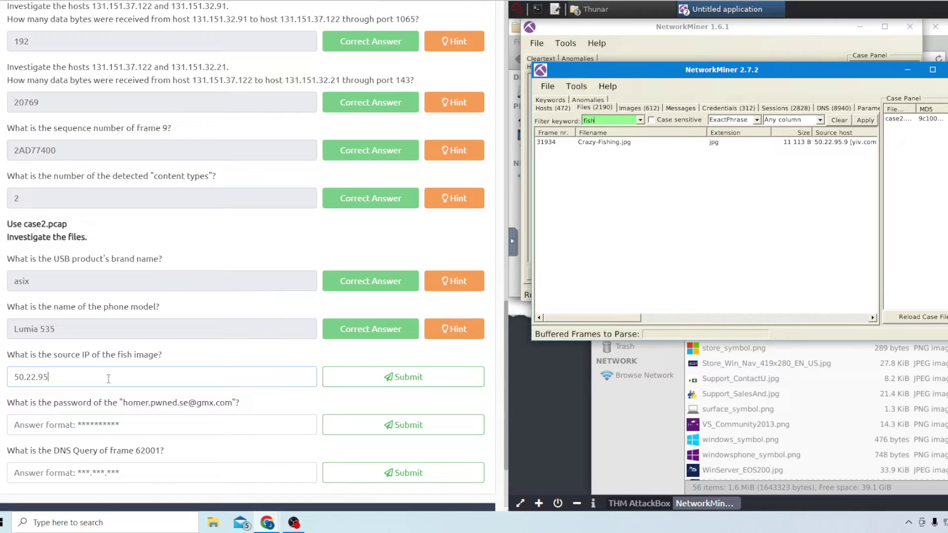
type(".9")
key("Return")
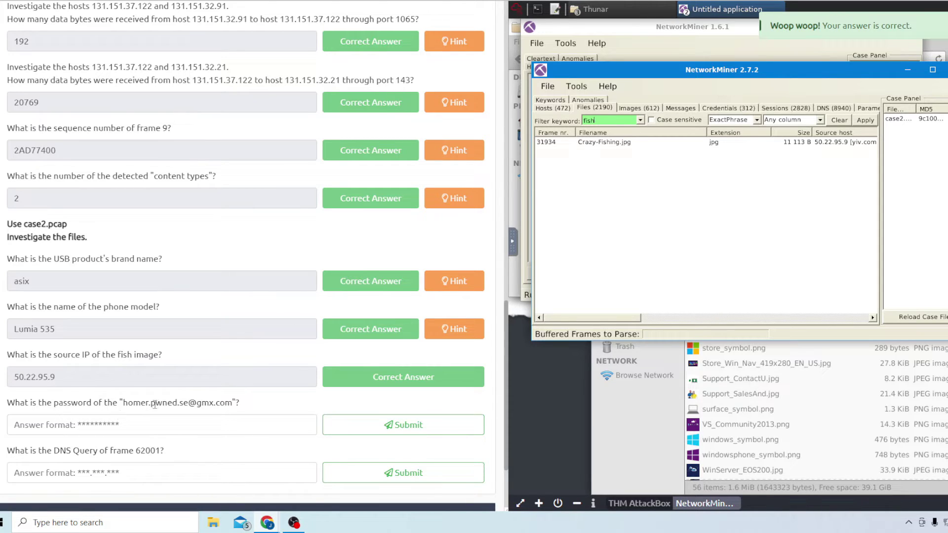
left_click(630, 120)
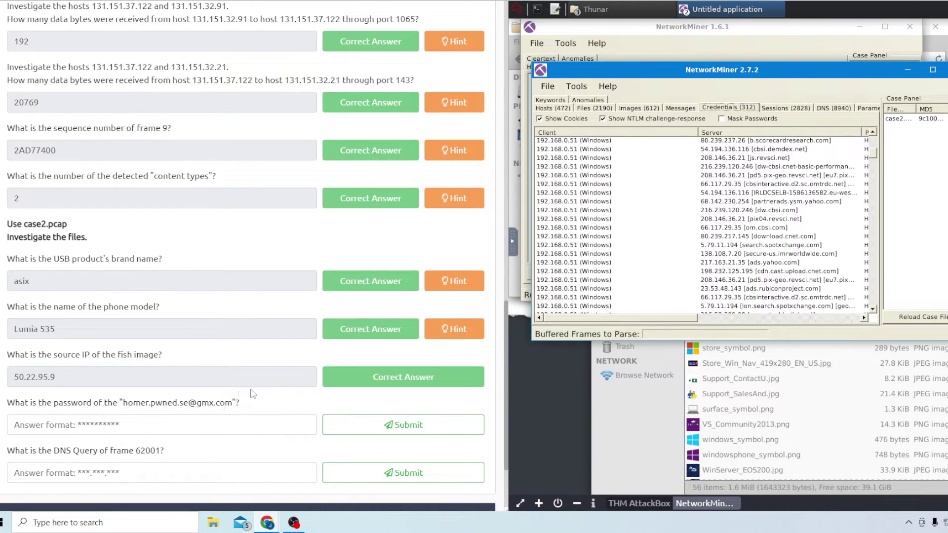
Sort Credentials by server, find the pop.gmx.com Pop3 password, and submit it
left_click(745, 133)
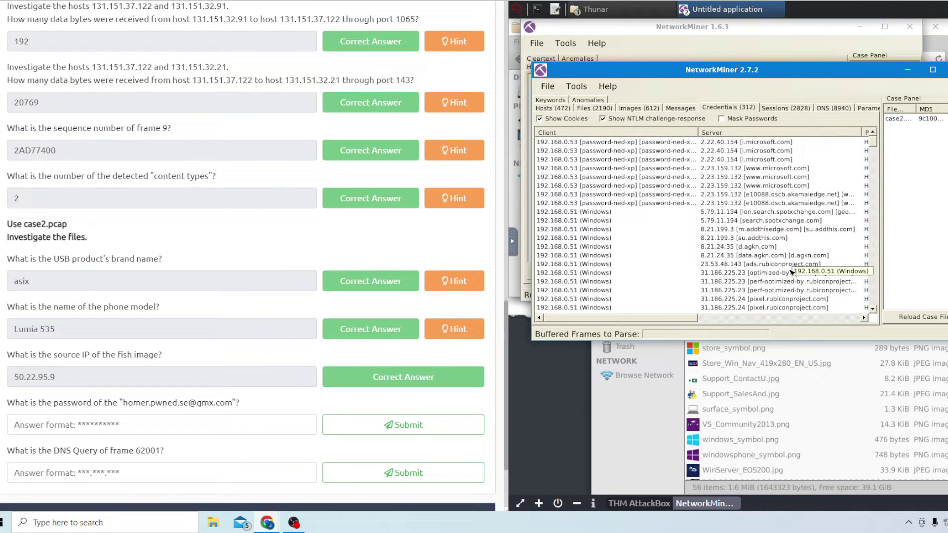
scroll(791, 271, "down", 8)
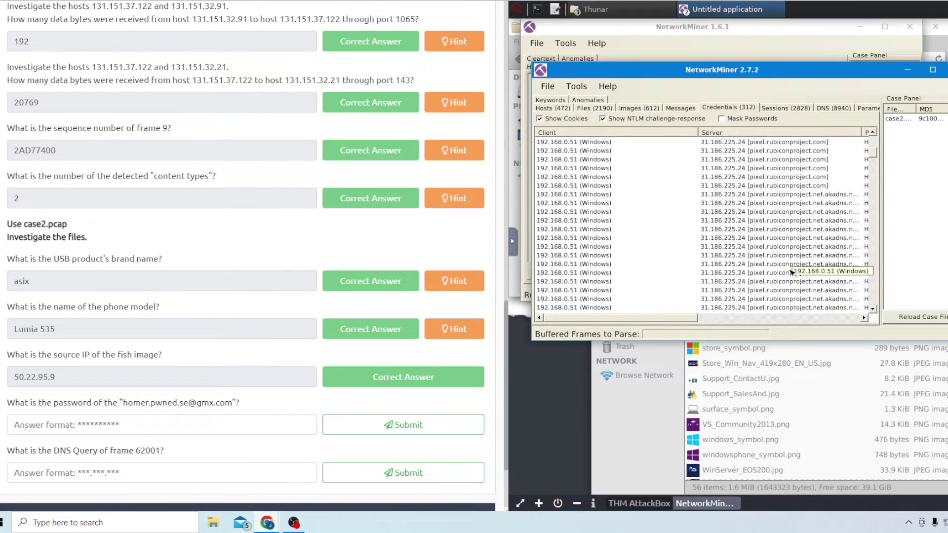
scroll(791, 272, "down", 10)
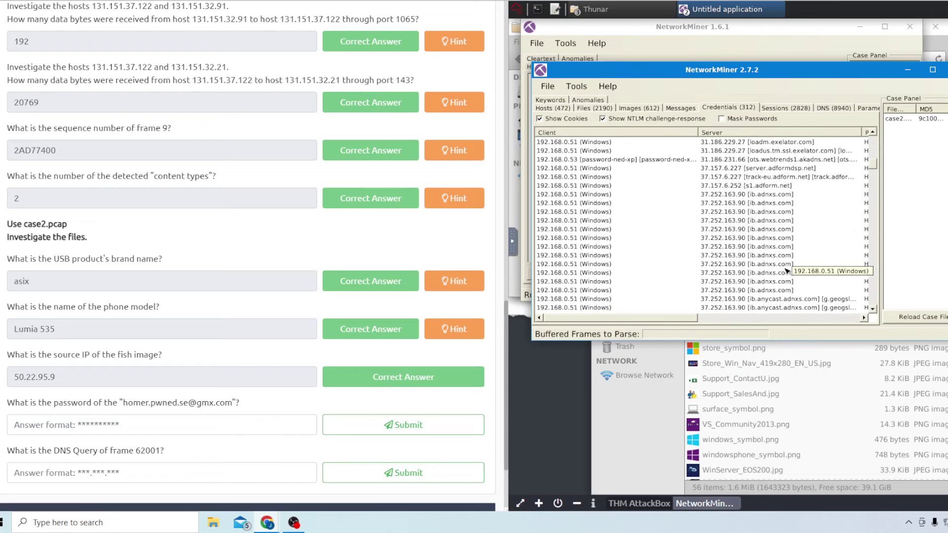
scroll(787, 272, "down", 12)
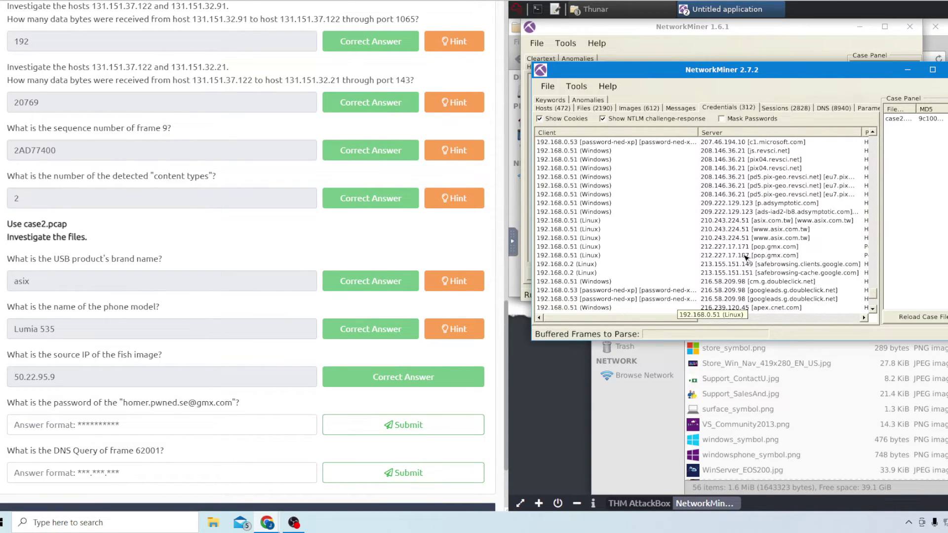
left_click_drag(699, 319, 778, 319)
left_click(741, 256)
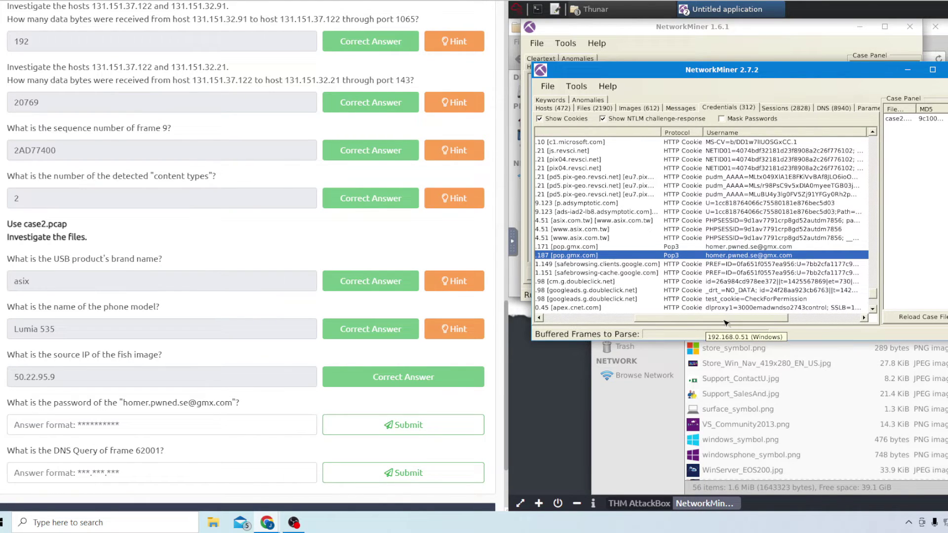
left_click_drag(734, 319, 775, 318)
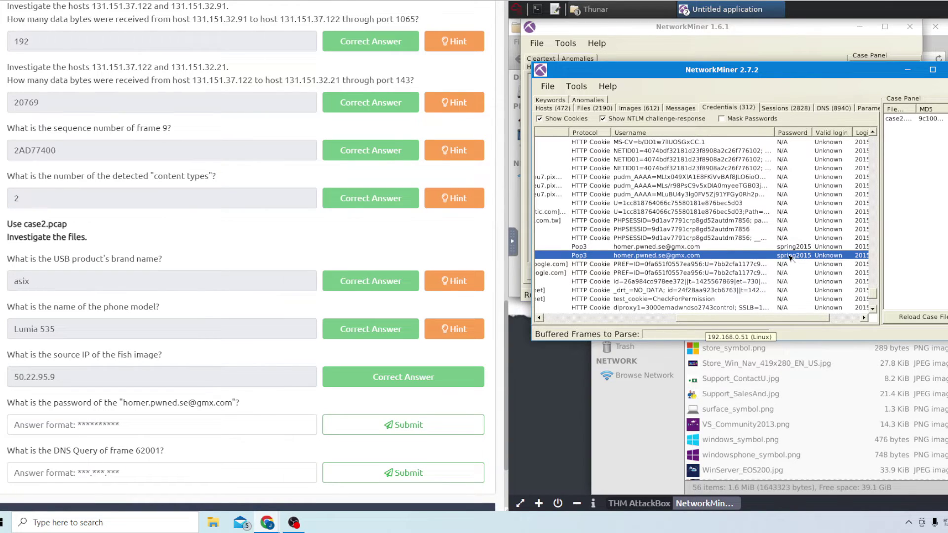
left_click(156, 423)
type("spring2015")
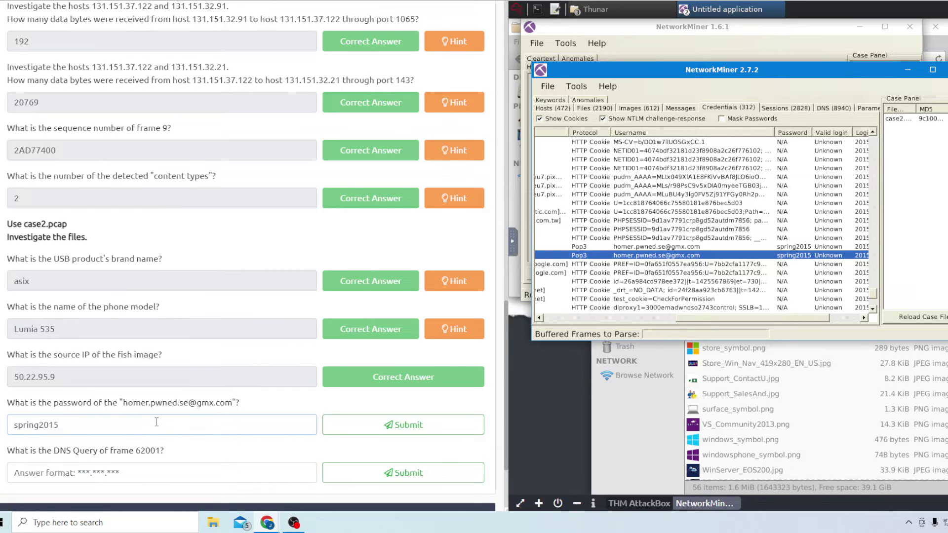
key("Return")
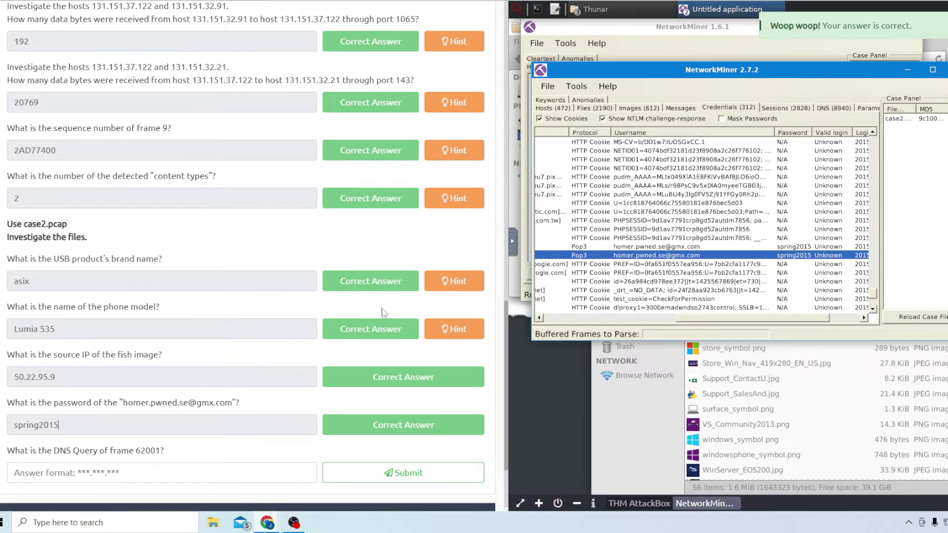
left_click(582, 112)
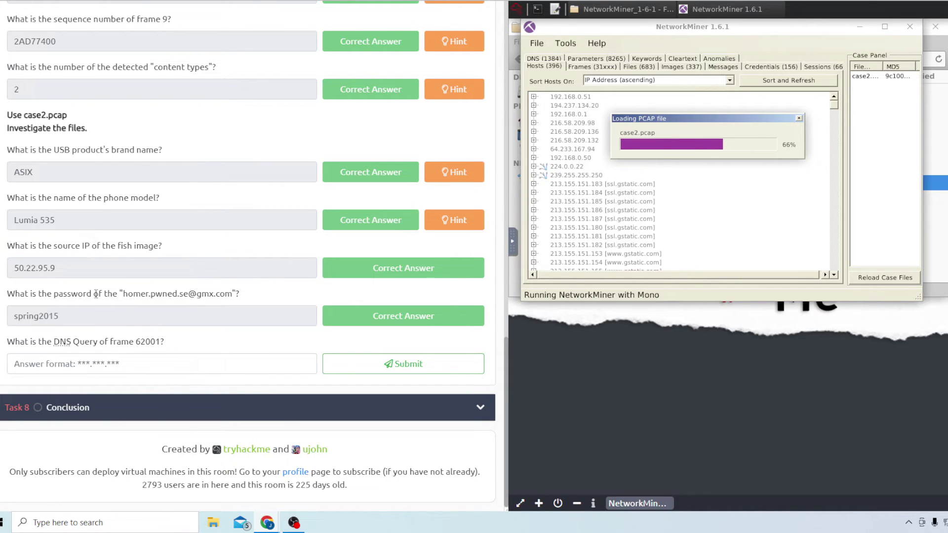
Submit pop.gmx.com as frame 62001's DNS query, then expand the Task 8 Conclusion
left_click_drag(96, 294, 184, 292)
left_click(185, 295)
left_click(109, 370)
type("pop.gmx.xom")
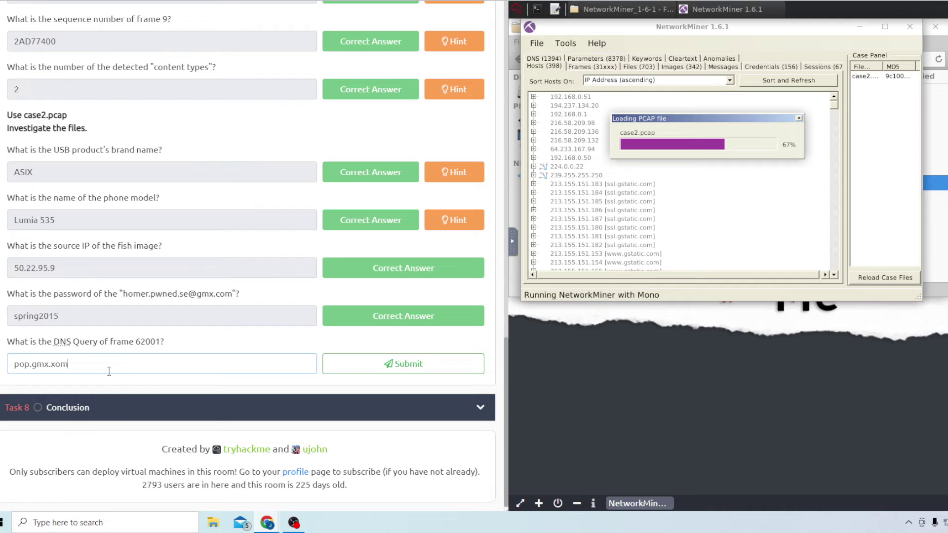
key("Return")
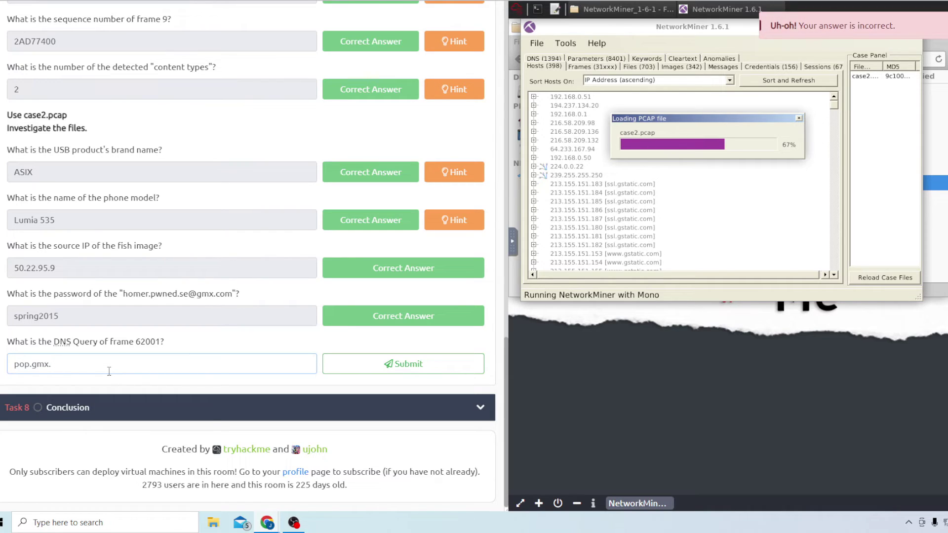
key("Return")
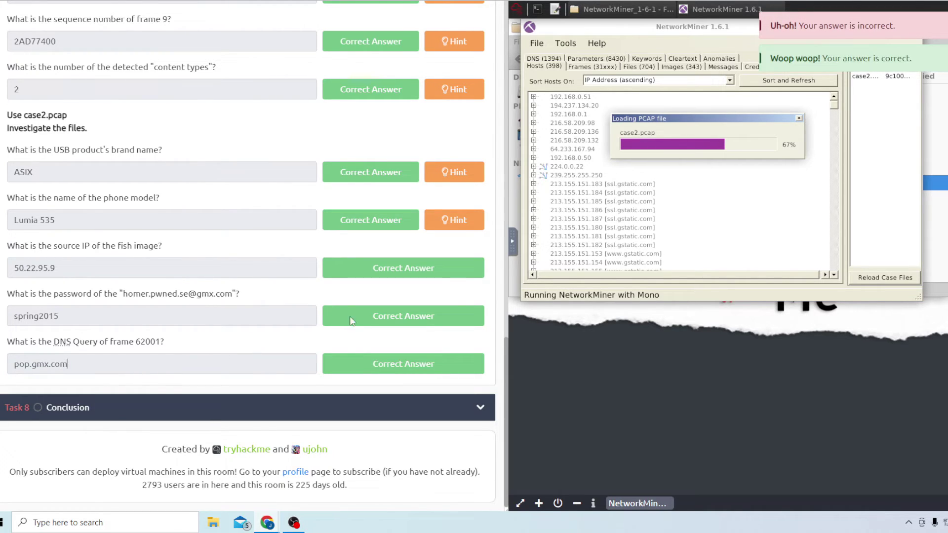
left_click(118, 407)
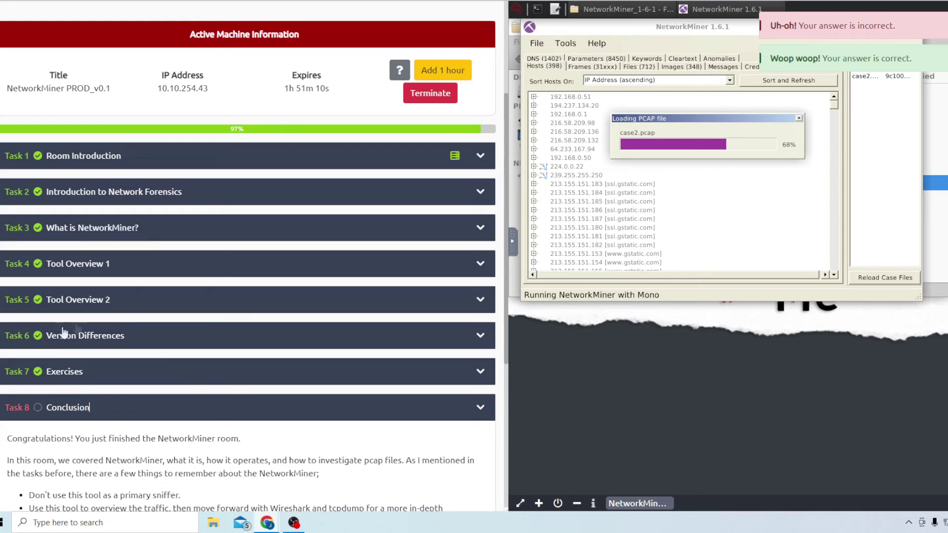
scroll(134, 390, "down", 4)
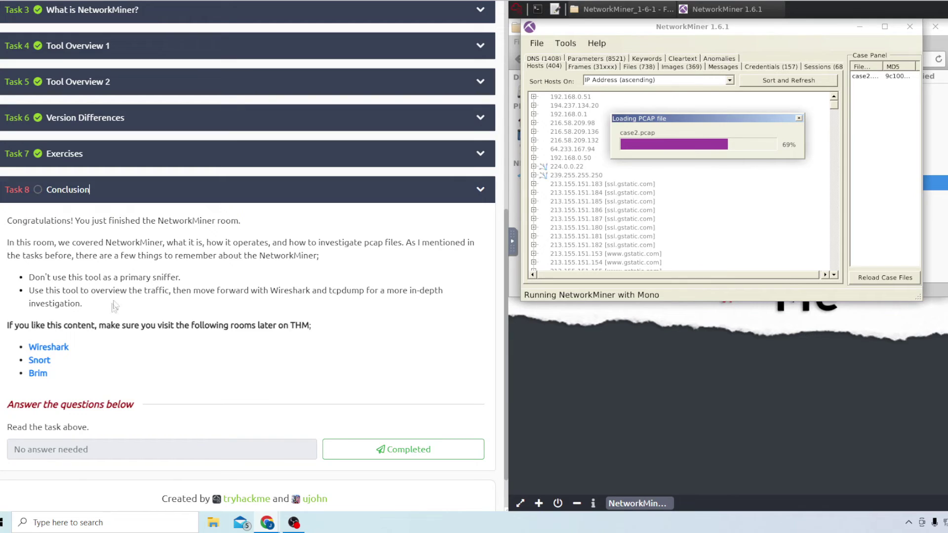
Mark the Task 8 Conclusion as completed
left_click(355, 450)
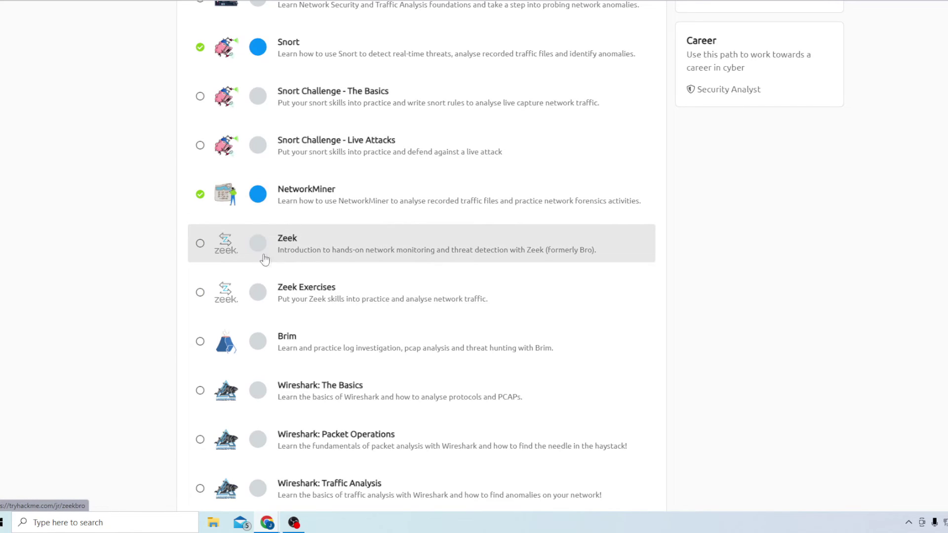
Go from the SOC Level 1 path to Learn and open the Red Teaming learning path
scroll(289, 257, "down", 1)
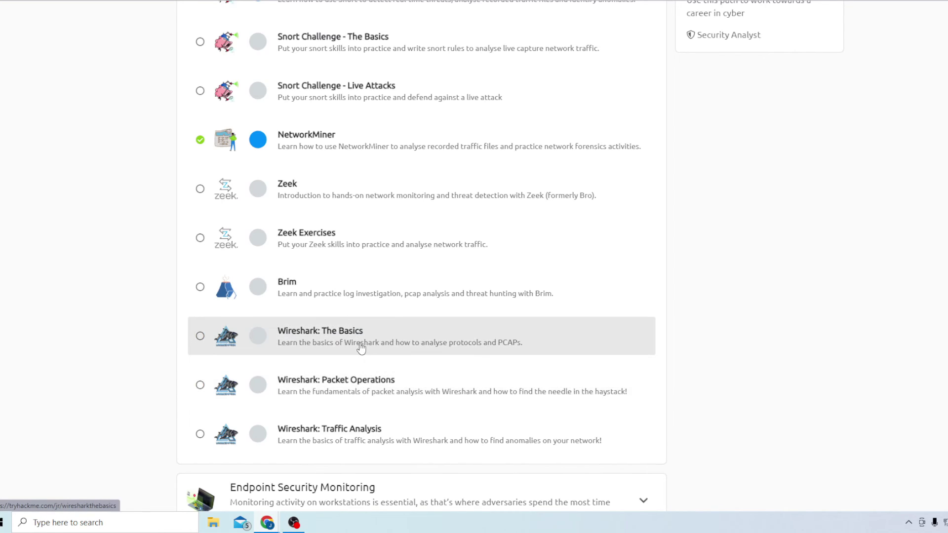
scroll(294, 431, "down", 1)
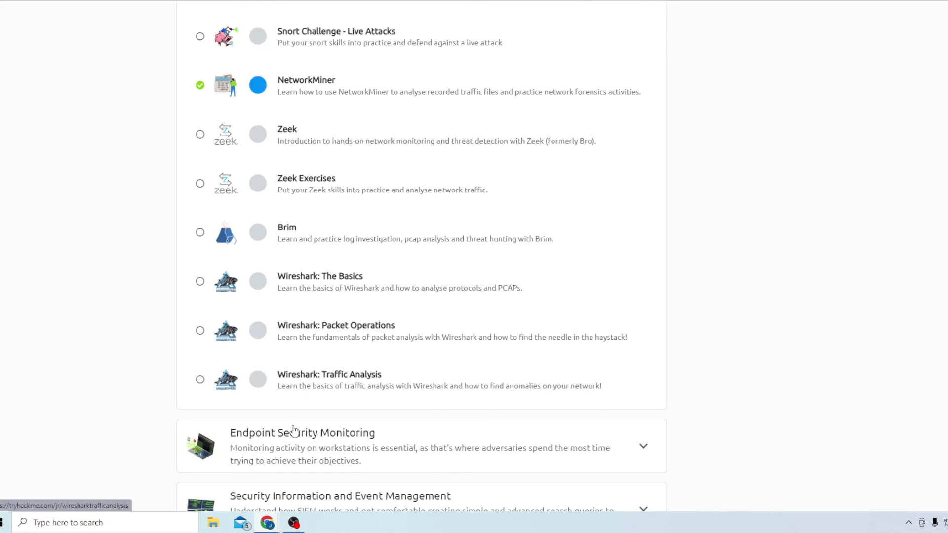
scroll(294, 430, "down", 1)
scroll(294, 430, "up", 12)
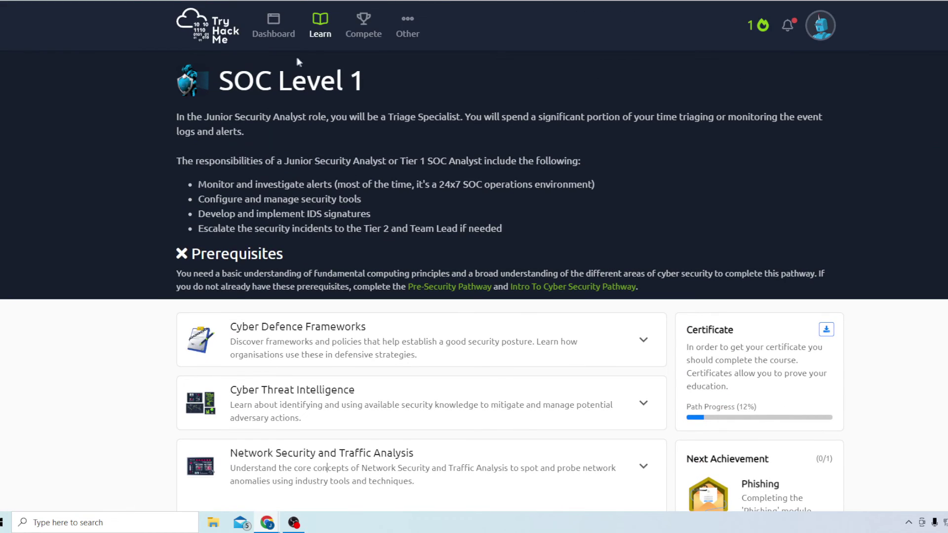
left_click(319, 31)
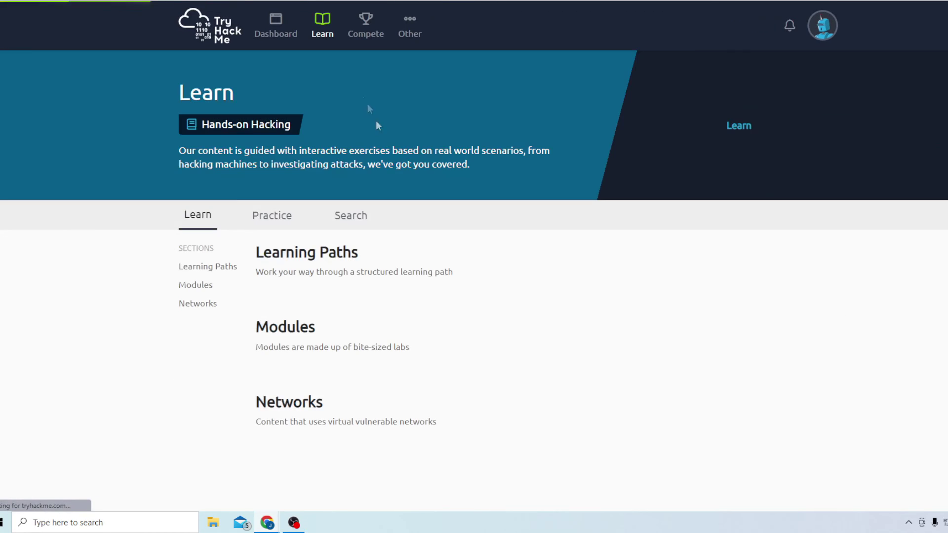
scroll(309, 289, "down", 4)
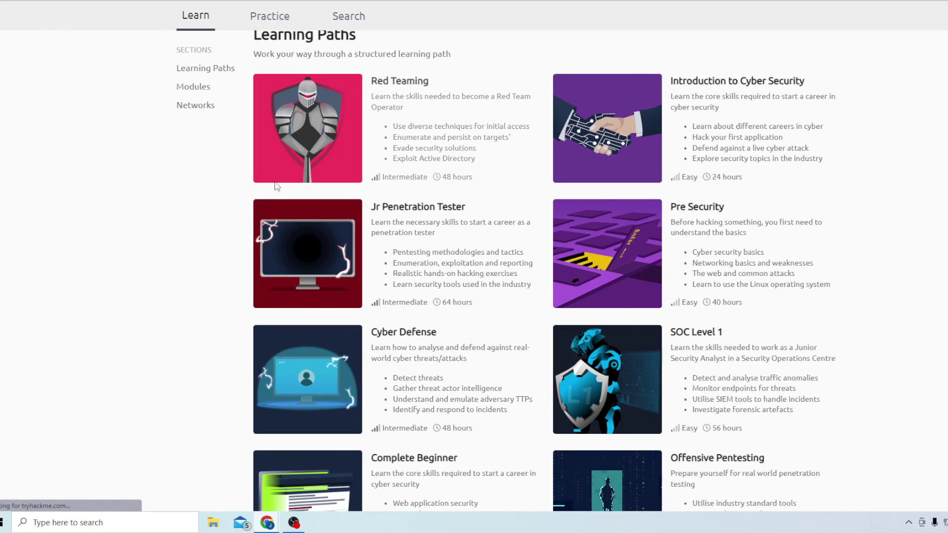
left_click(321, 138)
scroll(314, 216, "down", 2)
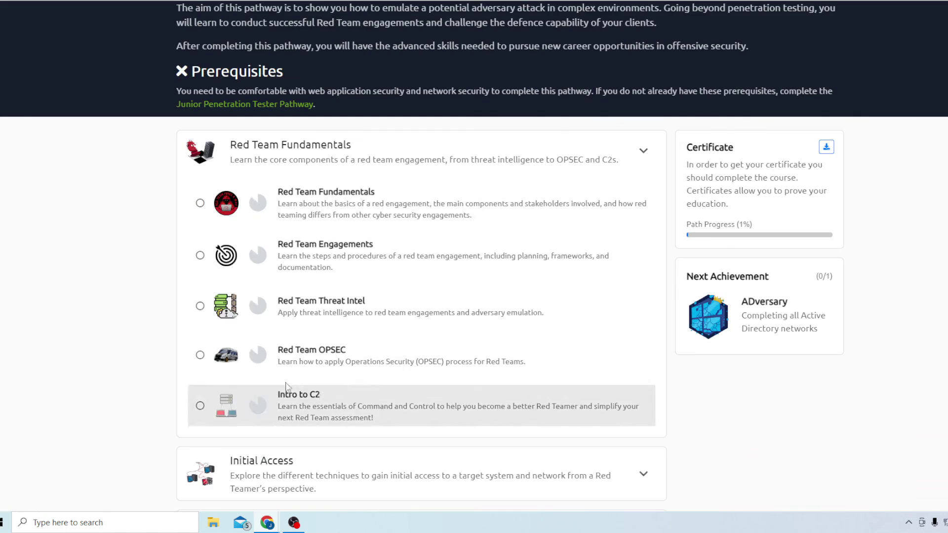
scroll(290, 337, "down", 5)
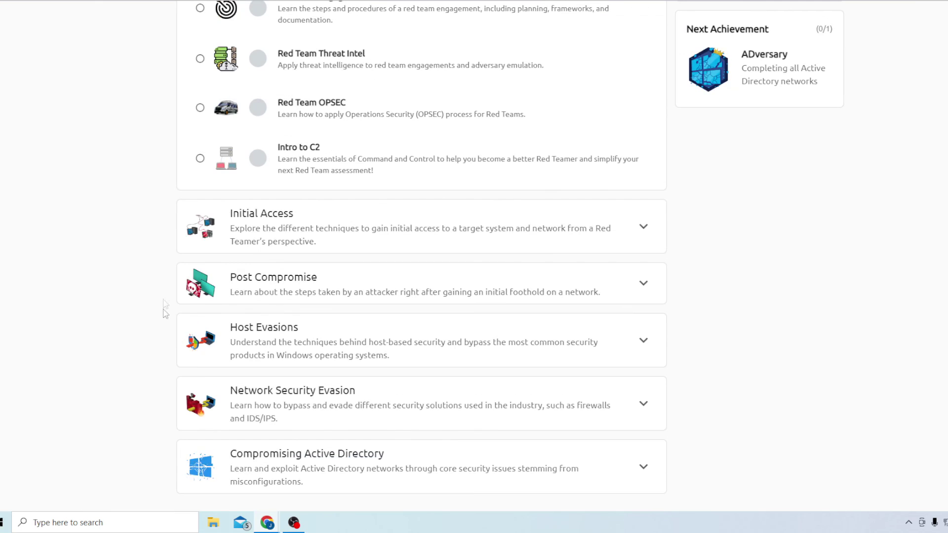
scroll(233, 359, "up", 5)
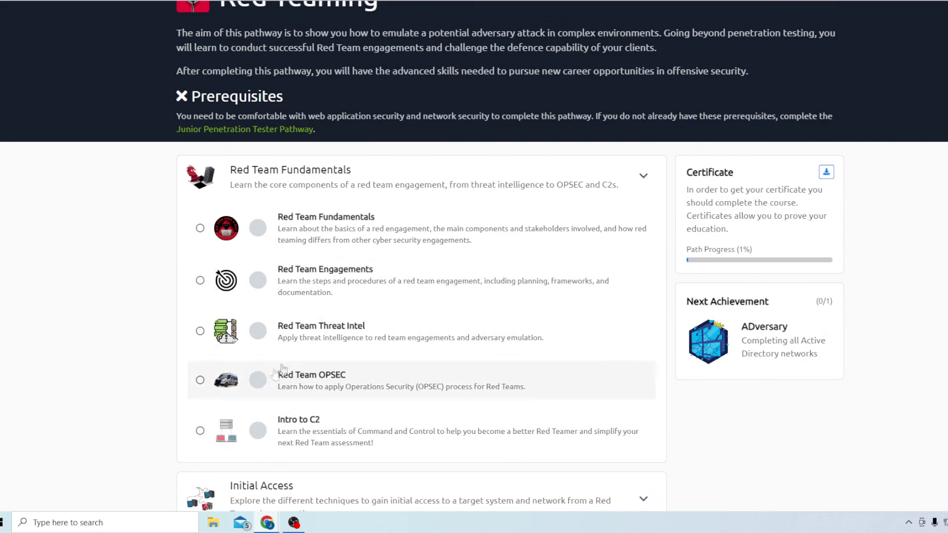